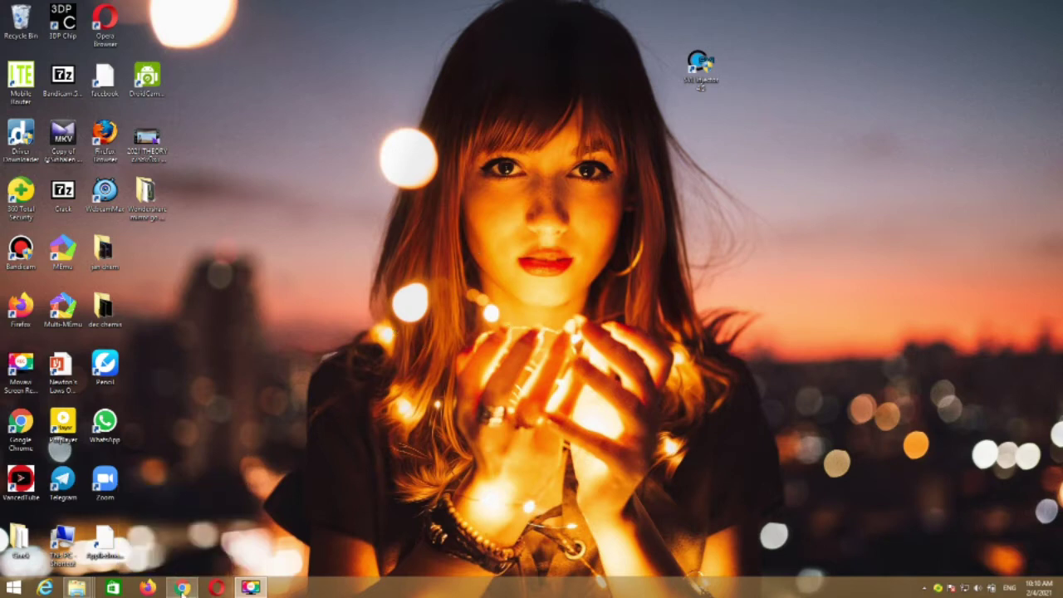
# Step: Bring up Chrome and open FastSSH's STunnel server list
pyautogui.click(181, 587)
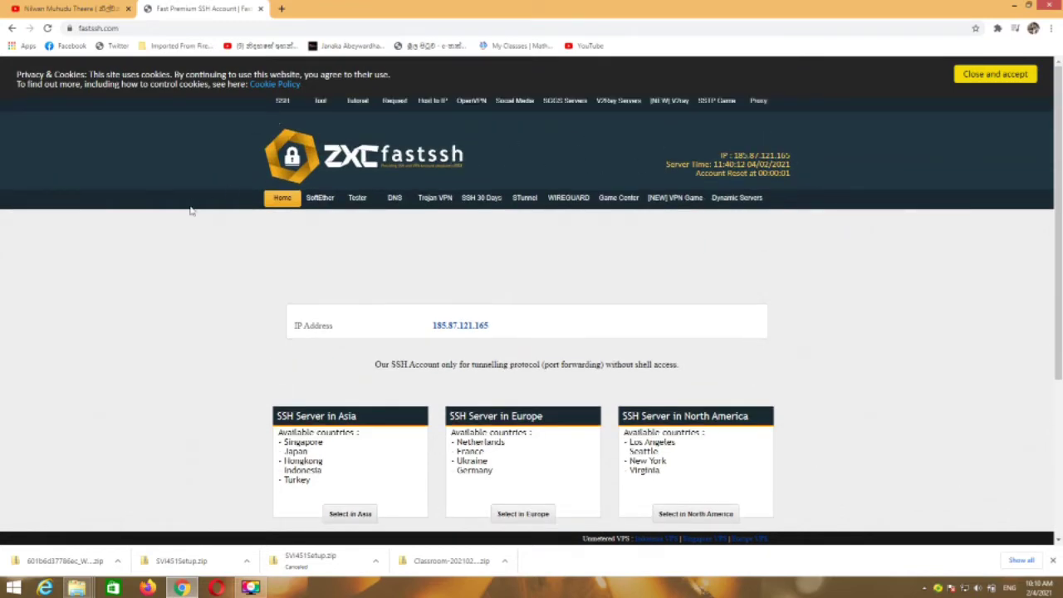
pyautogui.click(525, 203)
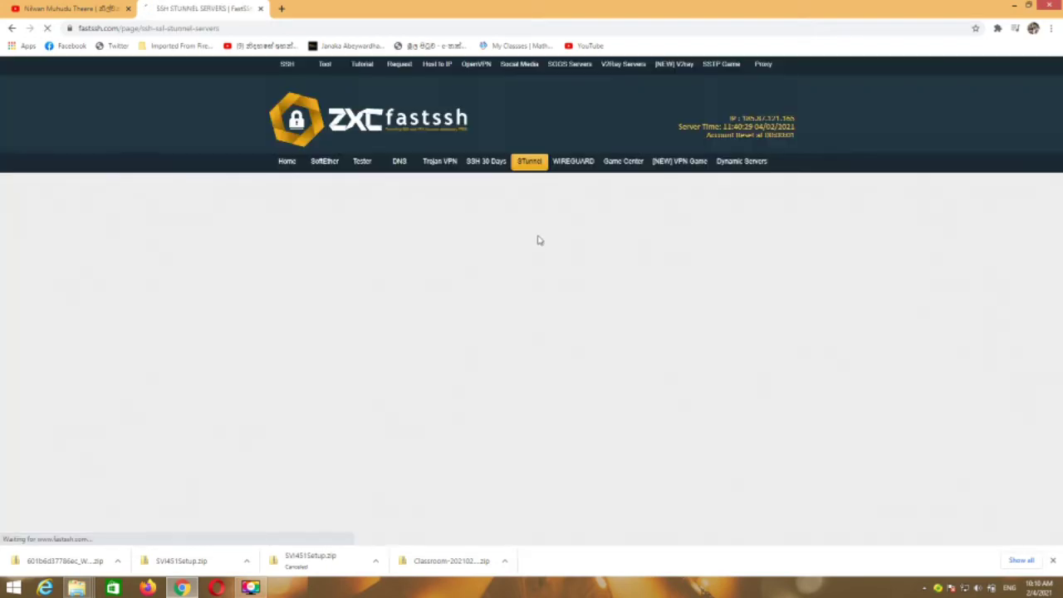
pyautogui.scroll(-4, 516, 266)
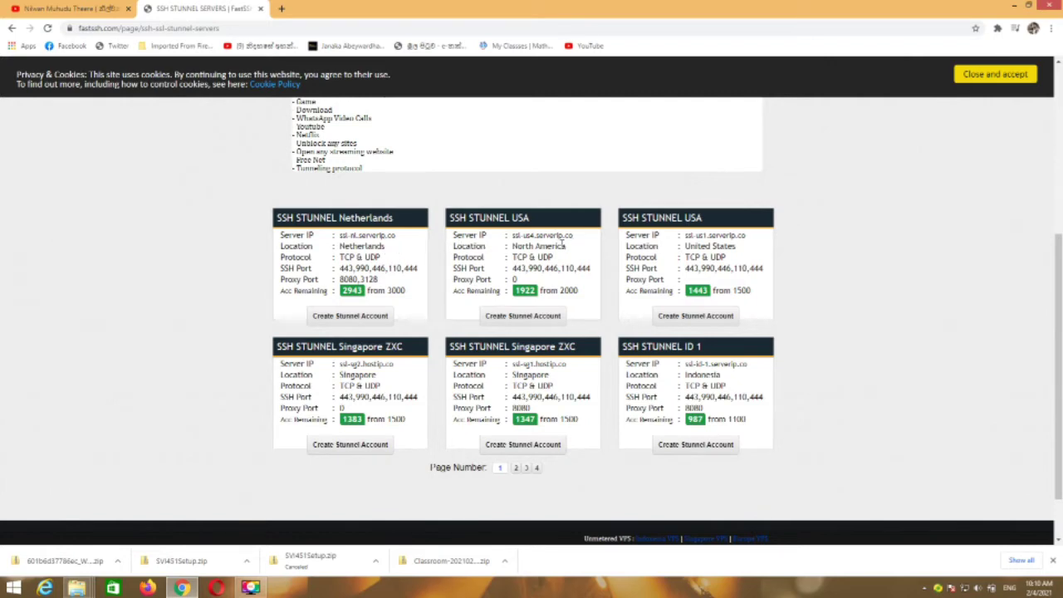
pyautogui.scroll(1, 562, 243)
pyautogui.scroll(-1, 564, 245)
# Step: Go to page 2 and choose Create Stunnel Account under SSH STUNNEL Turkey
pyautogui.click(516, 469)
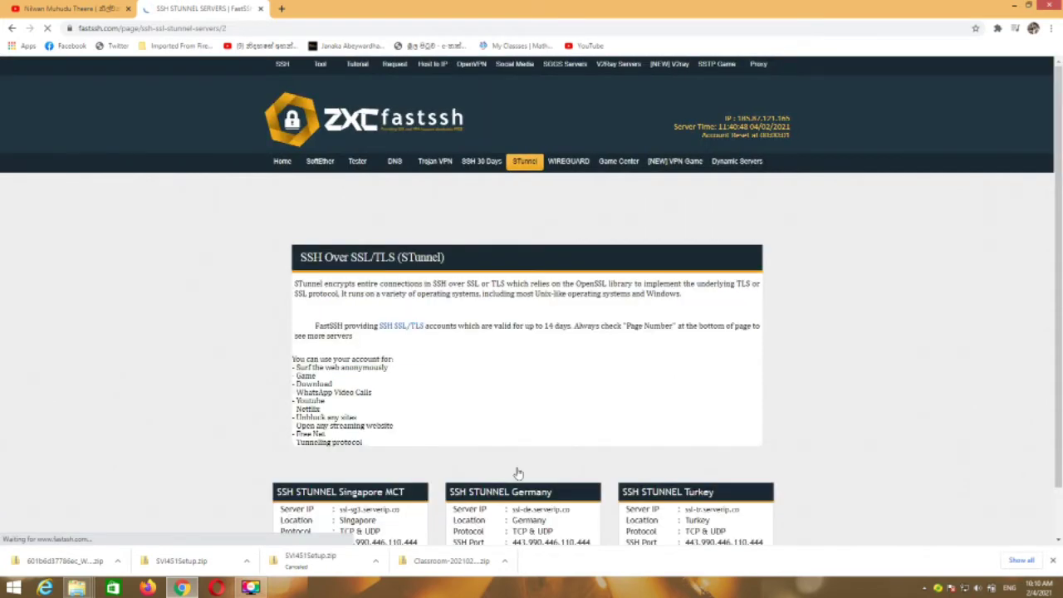
pyautogui.scroll(-4, 898, 422)
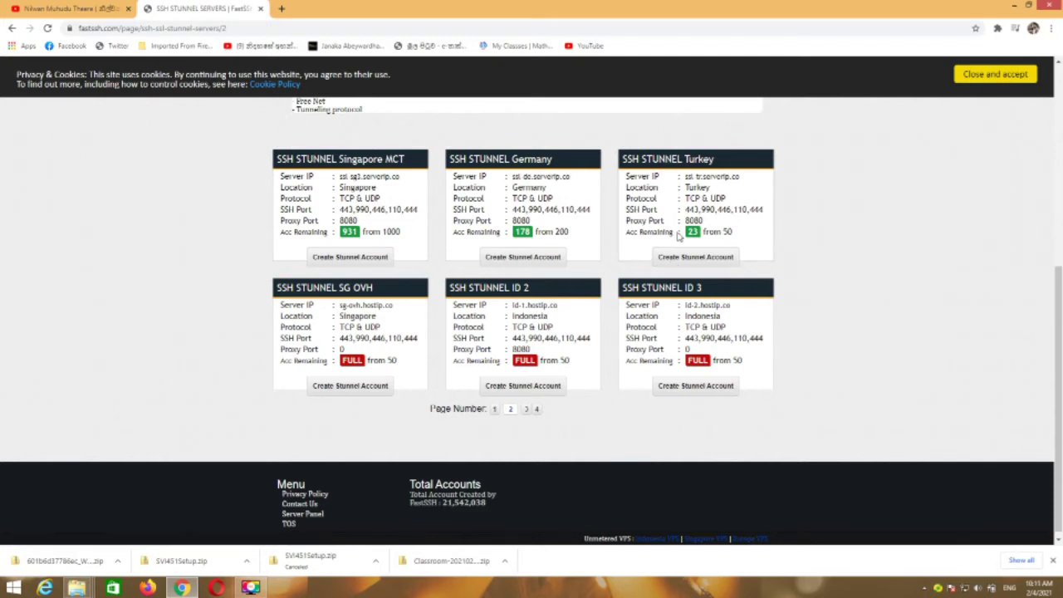
pyautogui.click(689, 258)
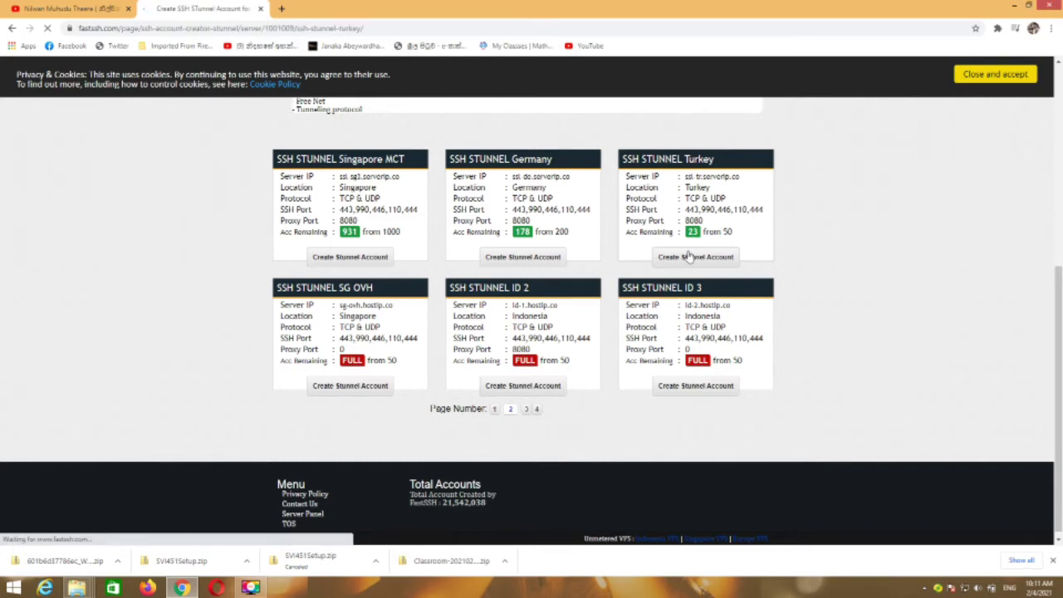
# Step: Type the chosen account username and a password into the Turkey STunnel form fields
pyautogui.scroll(-2, 689, 257)
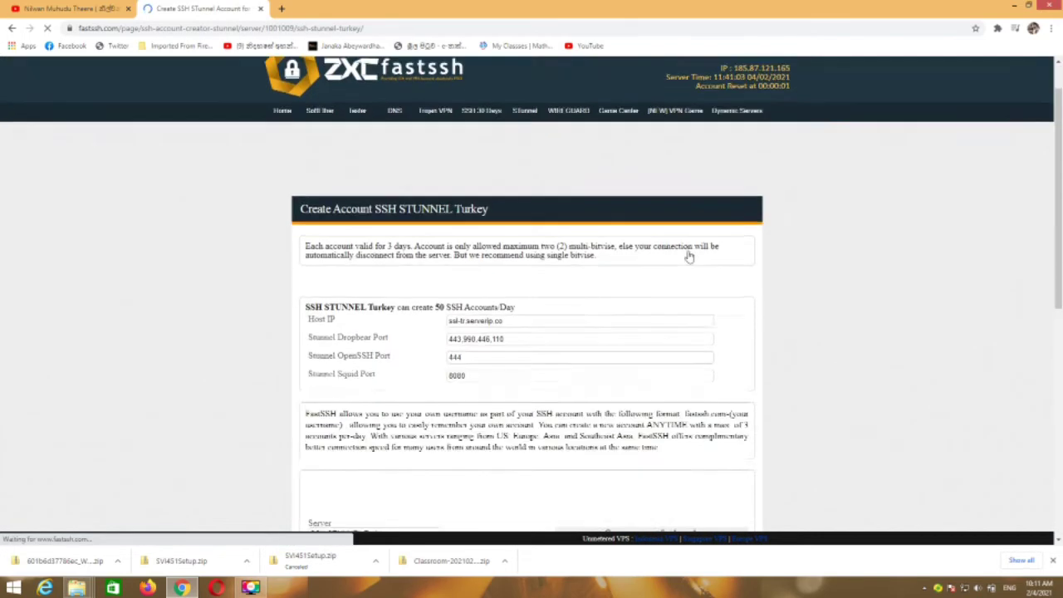
pyautogui.scroll(-4, 689, 258)
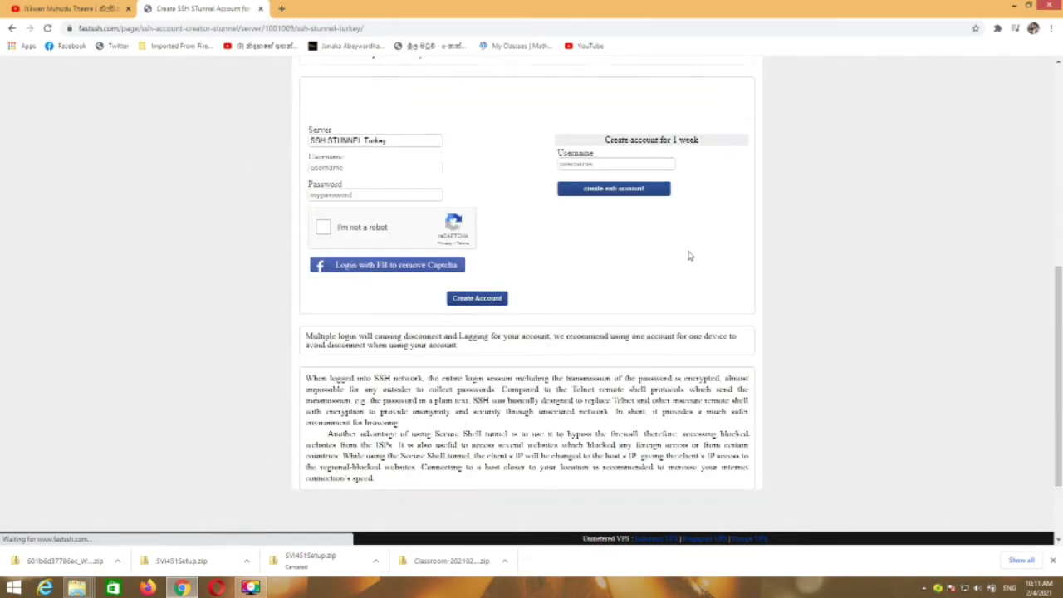
pyautogui.click(342, 171)
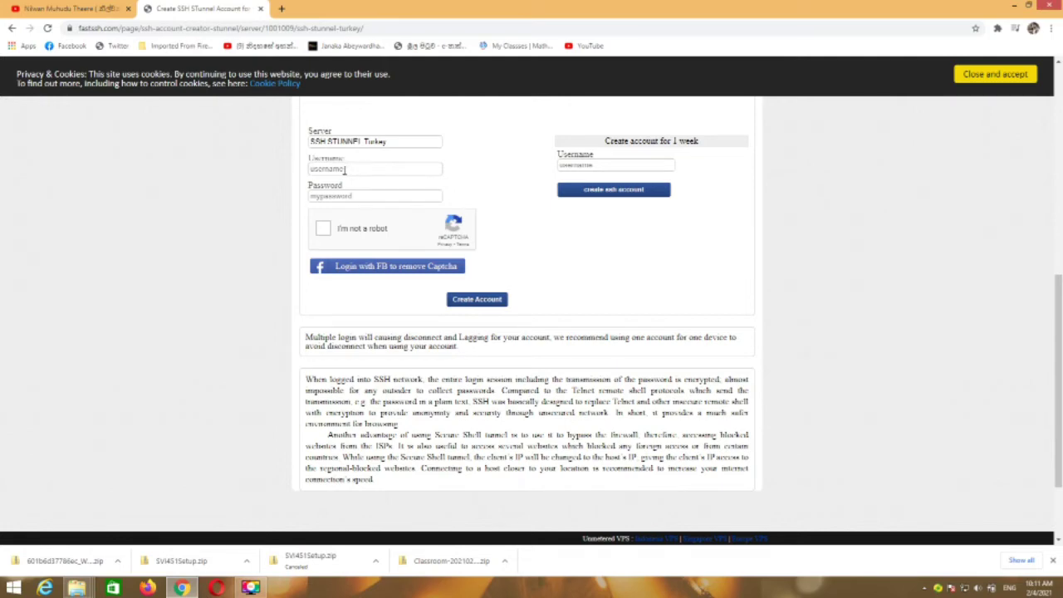
pyautogui.click(345, 170)
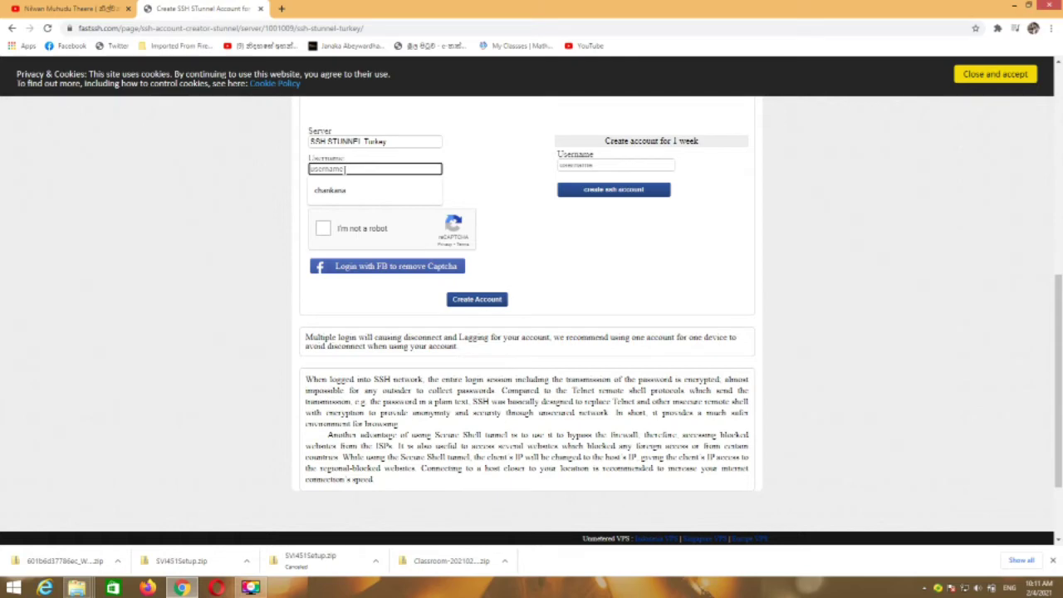
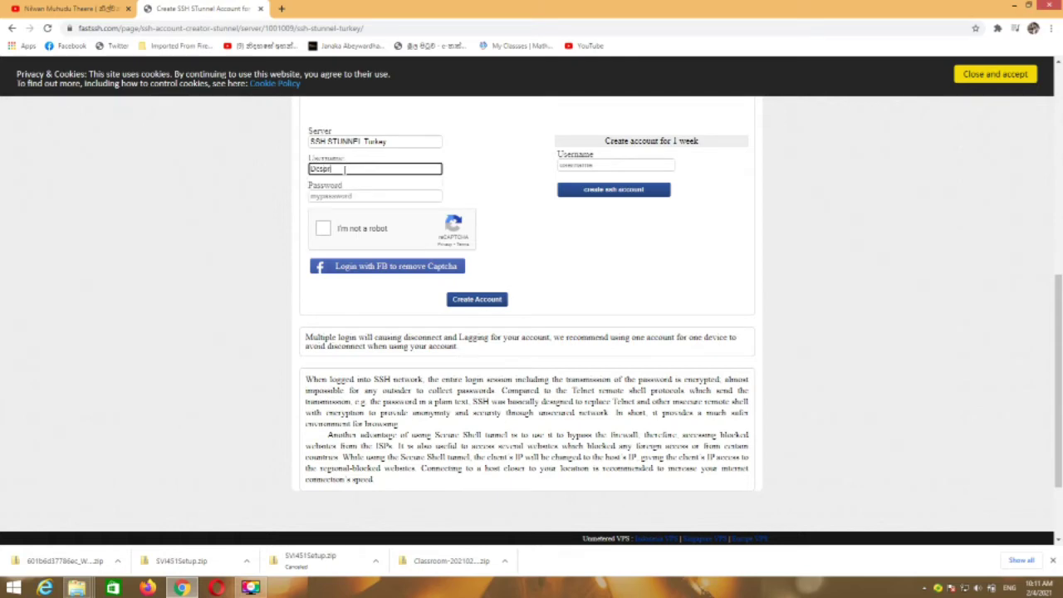
pyautogui.click(343, 197)
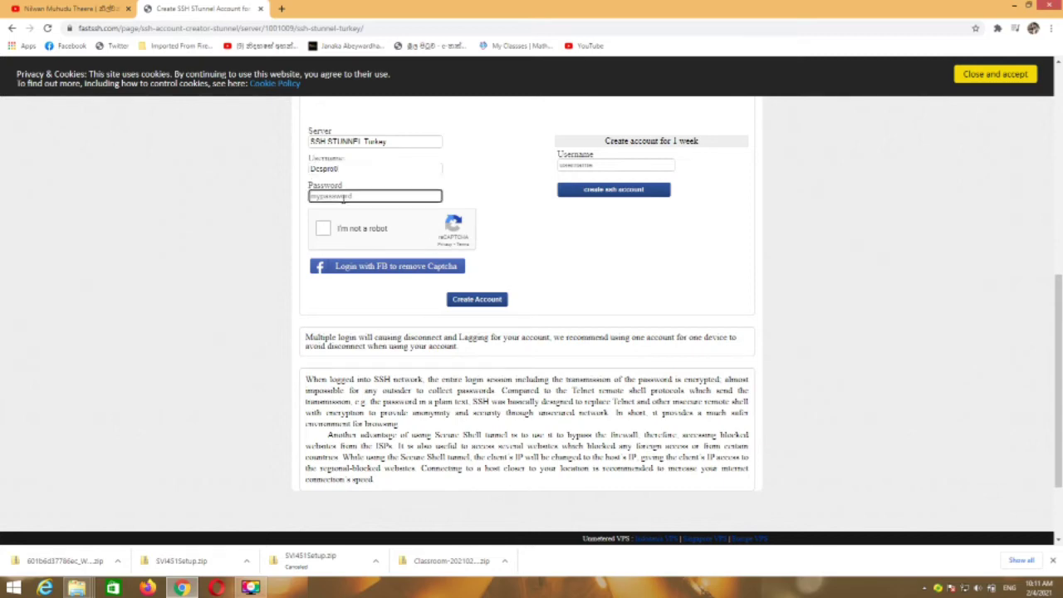
# Step: Tick the reCAPTCHA 'I'm not a robot' box and scroll back up the form
pyautogui.click(324, 232)
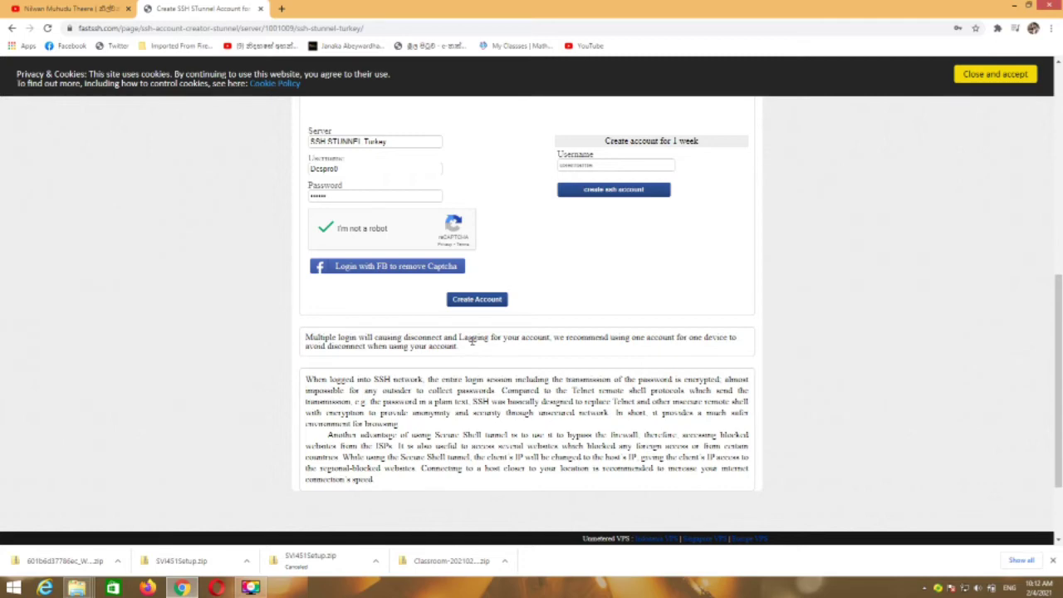
pyautogui.scroll(3, 472, 342)
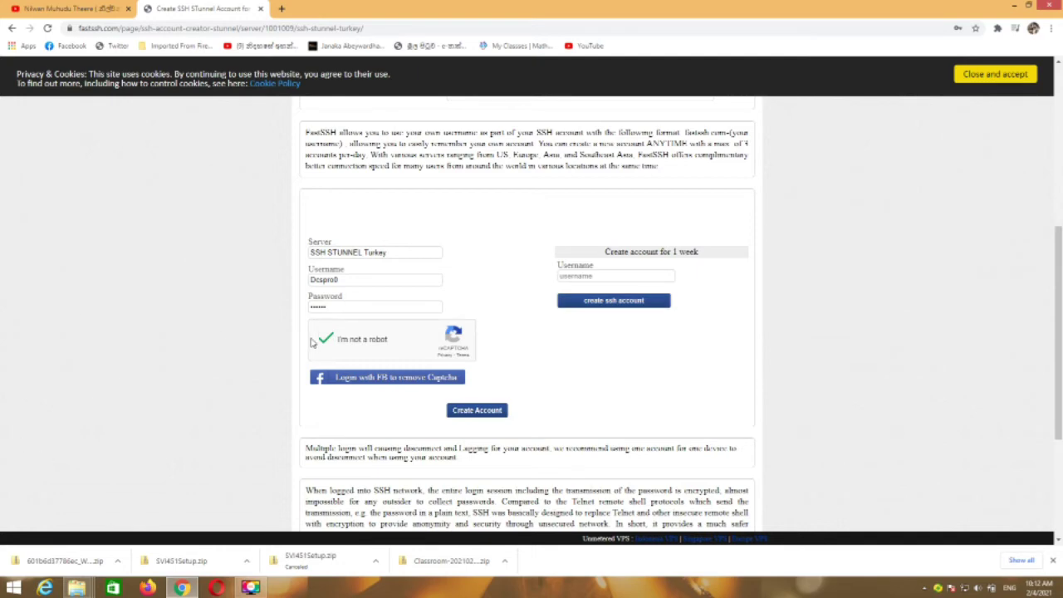
# Step: Create the Turkey STunnel account, valid until 11-February-2021
pyautogui.click(482, 413)
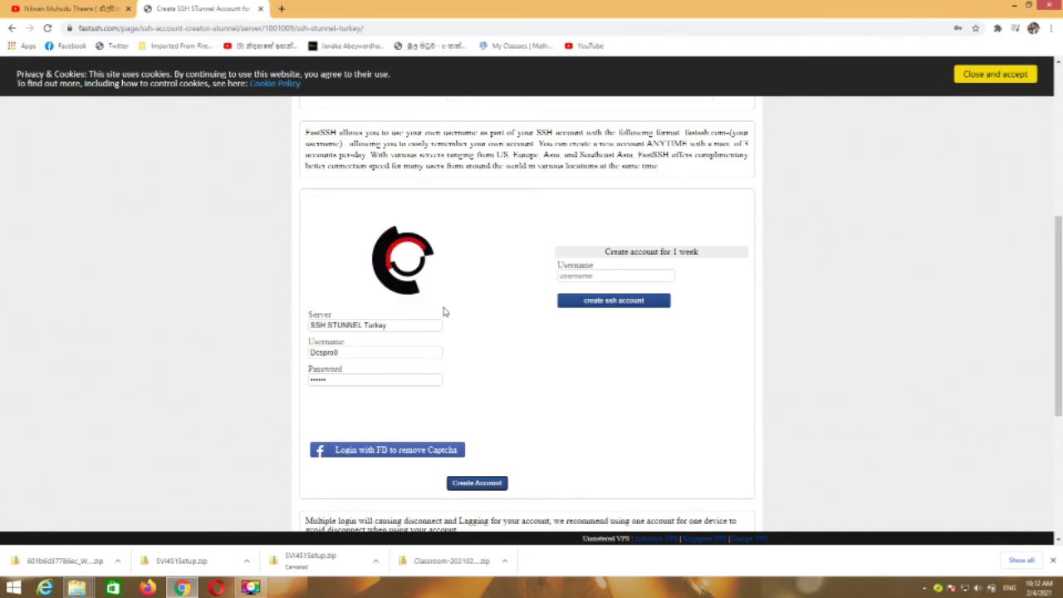
pyautogui.scroll(-1, 444, 312)
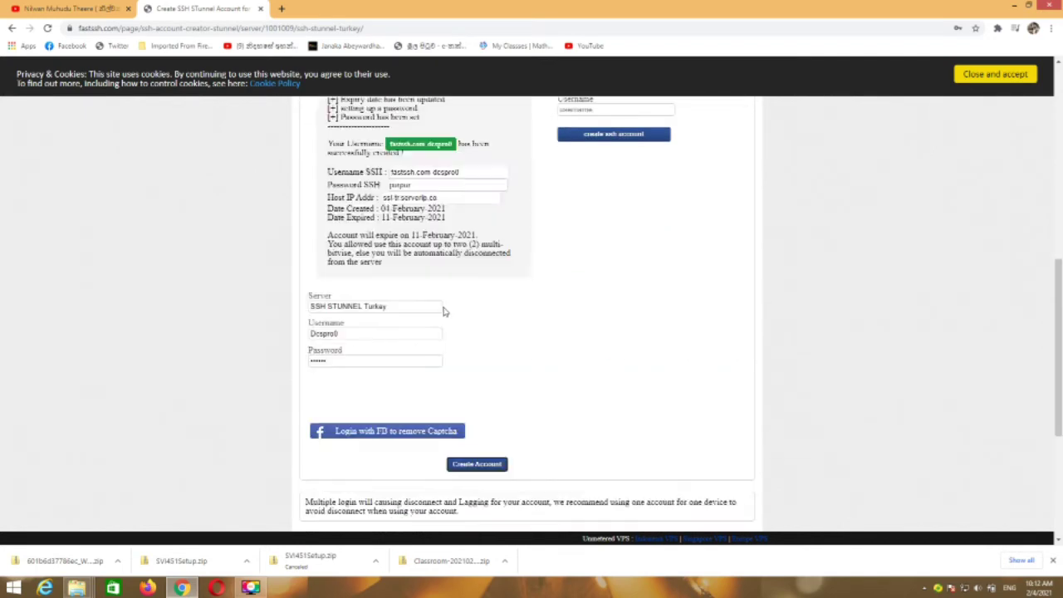
pyautogui.scroll(1, 444, 311)
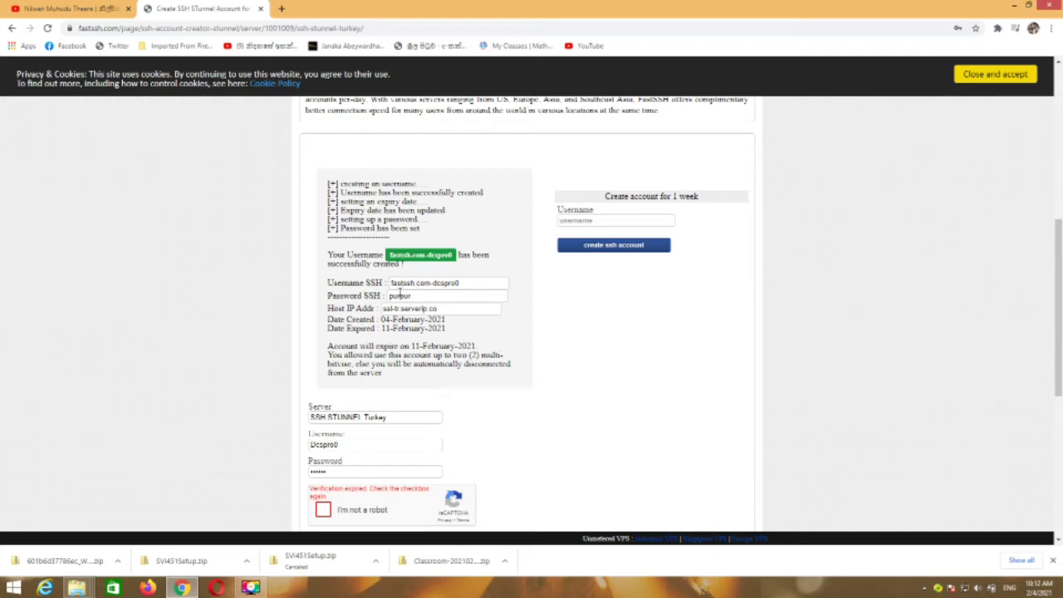
# Step: Copy the host address ssl-tr.serverip.co and open a new browser tab
pyautogui.moveTo(384, 308); pyautogui.dragTo(446, 307)
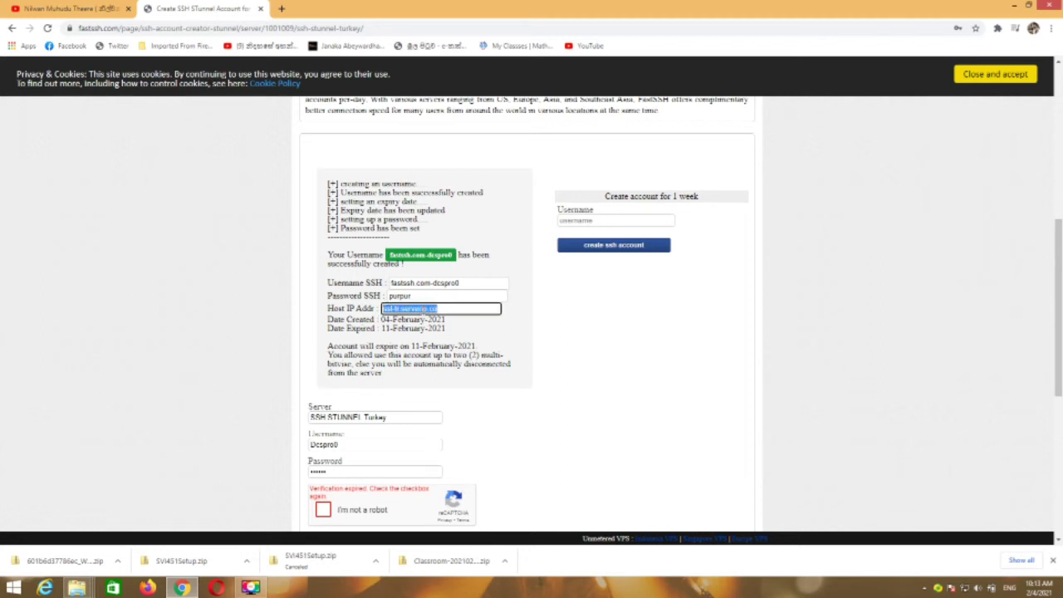
pyautogui.rightClick(440, 308)
pyautogui.click(453, 331)
pyautogui.click(284, 9)
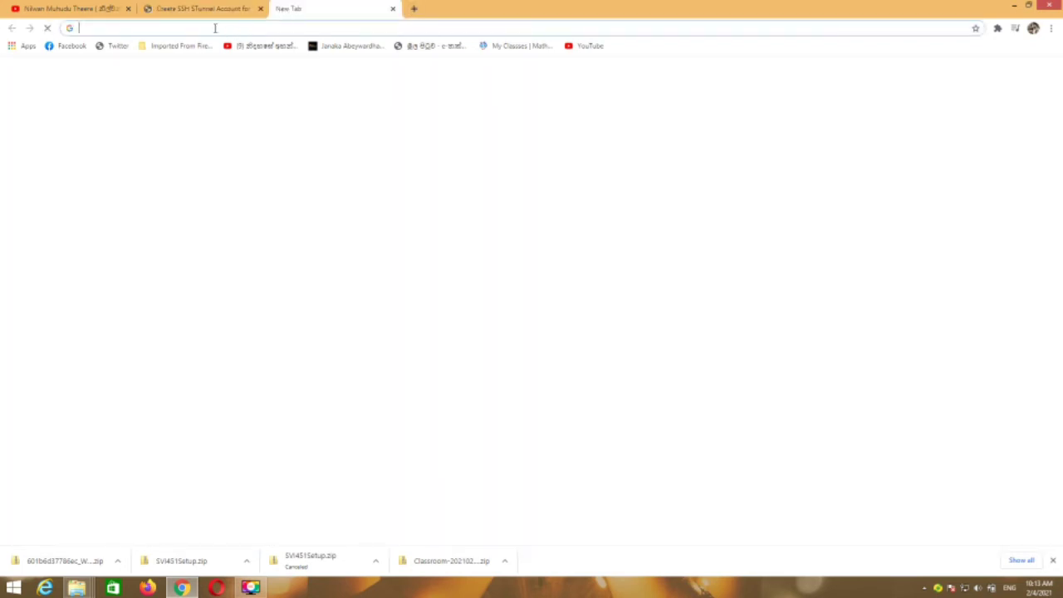
# Step: Search the web for 'host to ip'
pyautogui.click(214, 28)
pyautogui.write('h')
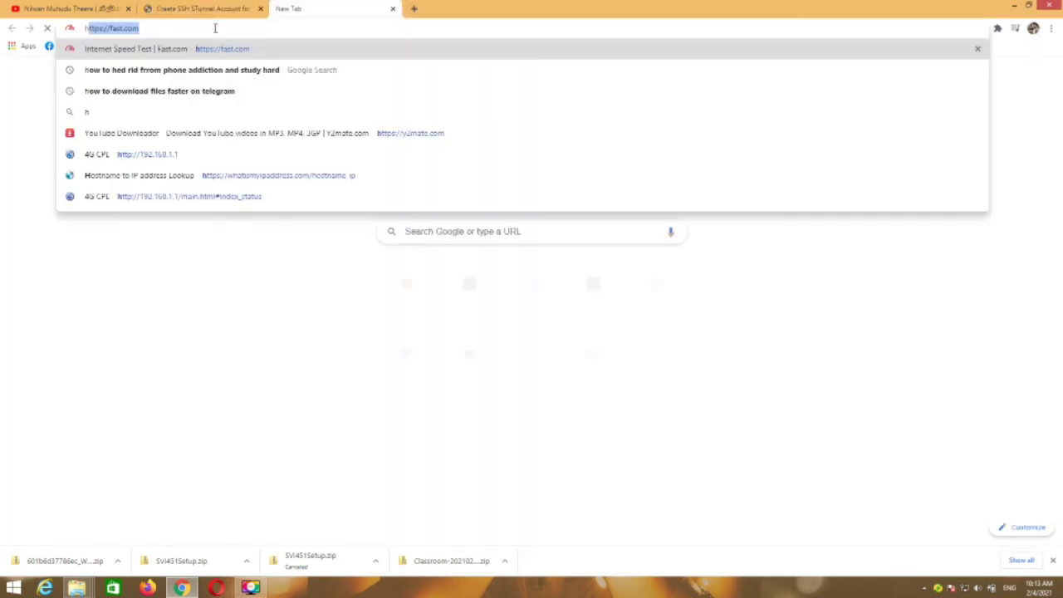
pyautogui.write('ost')
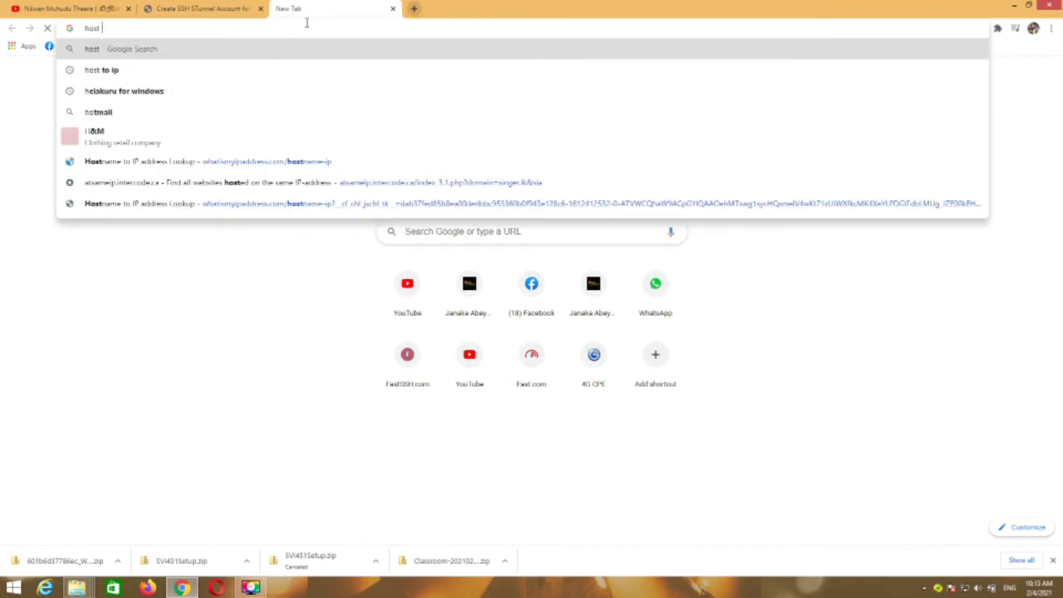
pyautogui.press('Down')
pyautogui.press('Return')
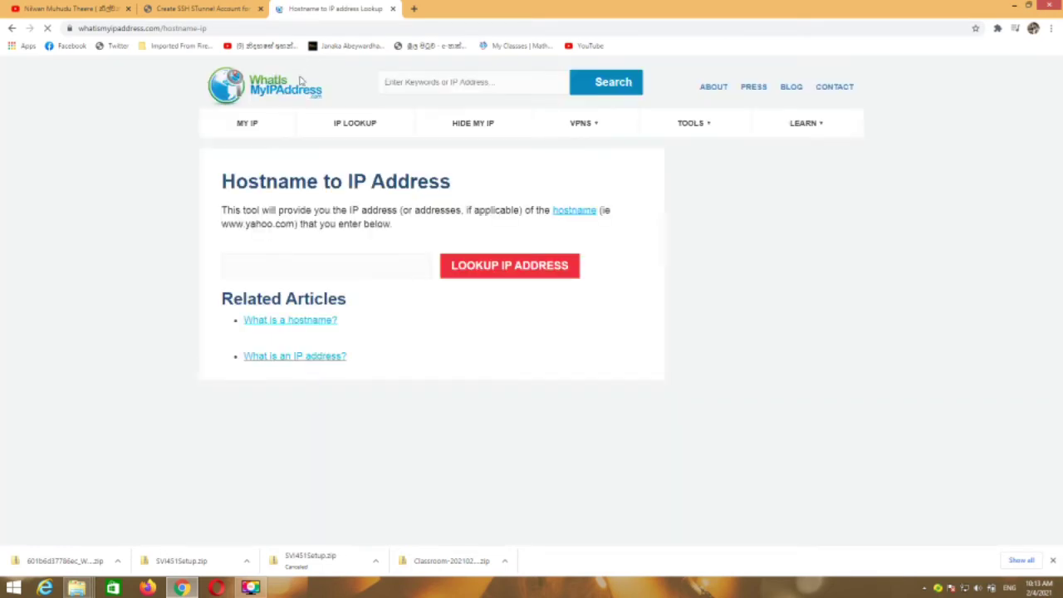
# Step: Paste ssl-tr.serverip.co into the Hostname to IP tool and look up its IP address
pyautogui.click(242, 266)
pyautogui.rightClick(240, 266)
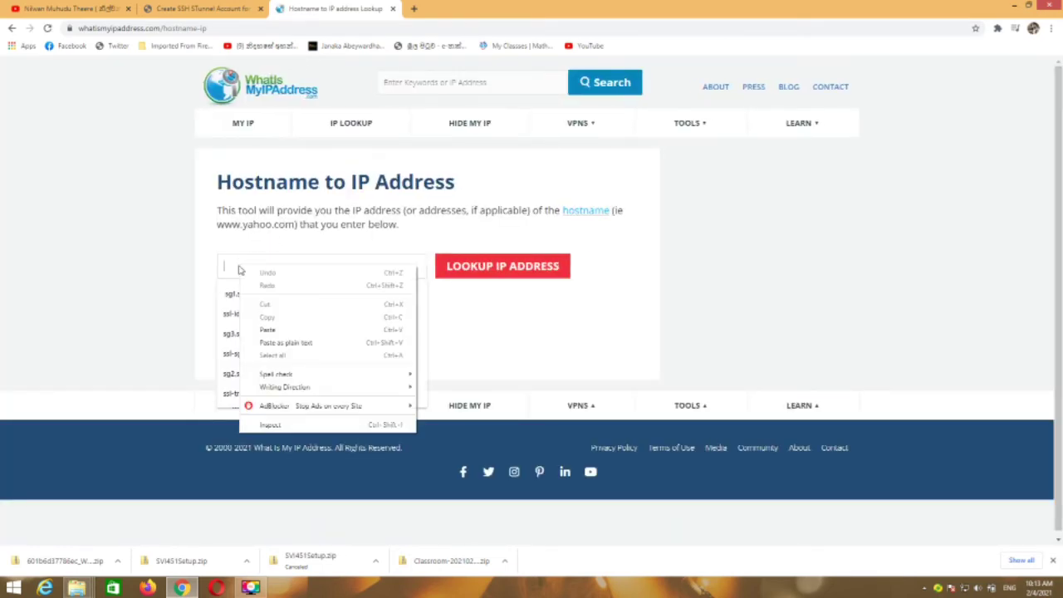
pyautogui.click(268, 329)
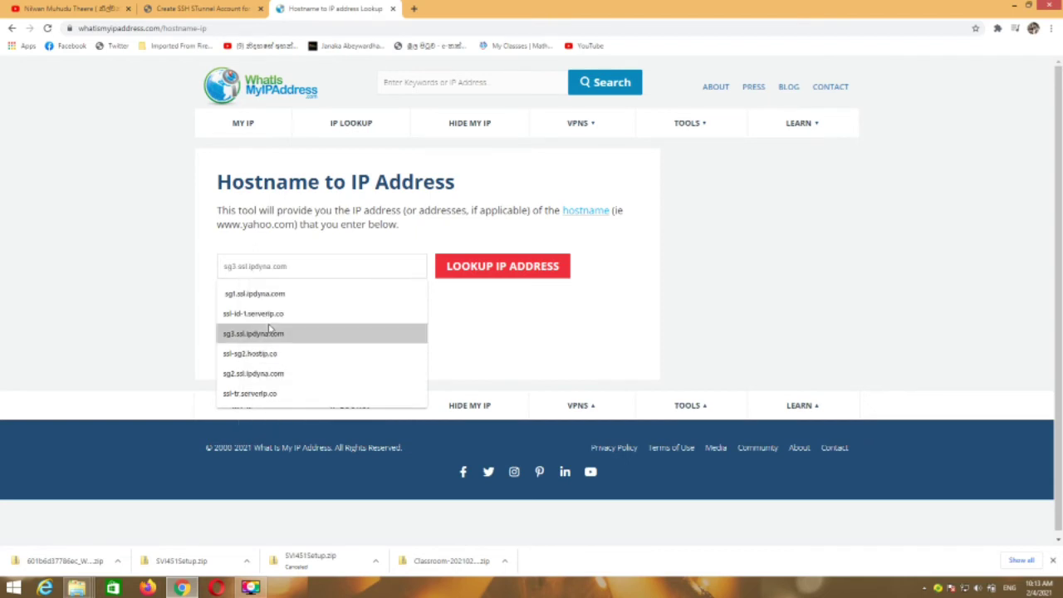
pyautogui.click(485, 267)
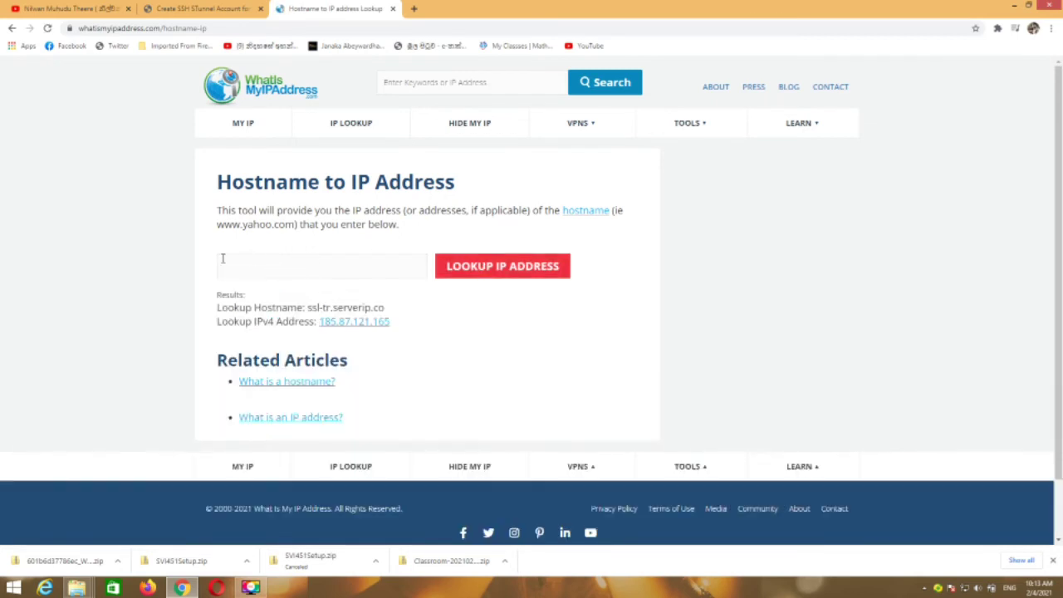
# Step: Open the details page for 185.87.121.165, an Istanbul, Turkey server
pyautogui.rightClick(360, 327)
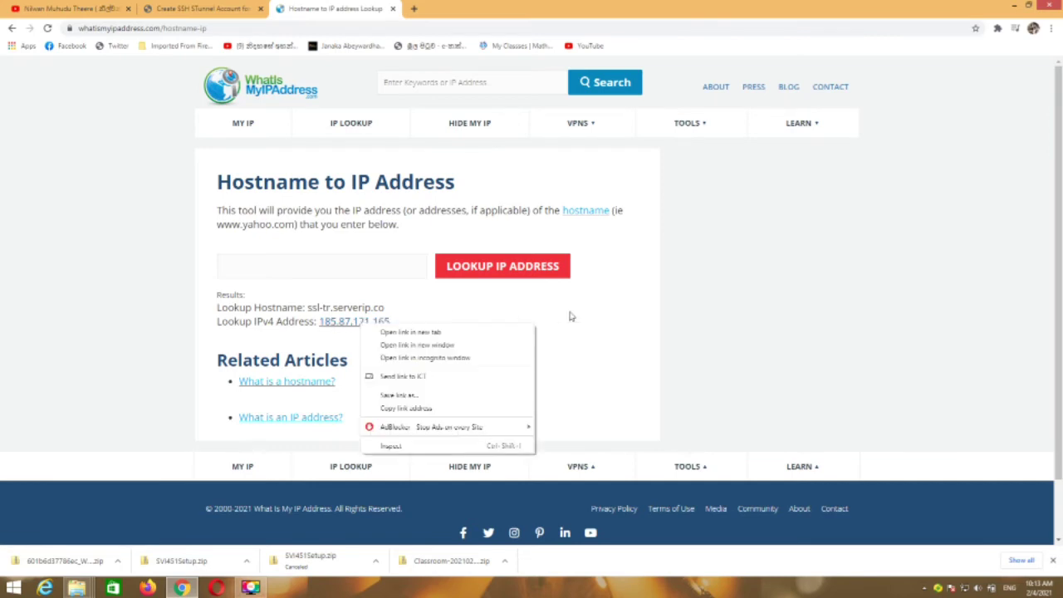
pyautogui.click(594, 335)
pyautogui.click(353, 325)
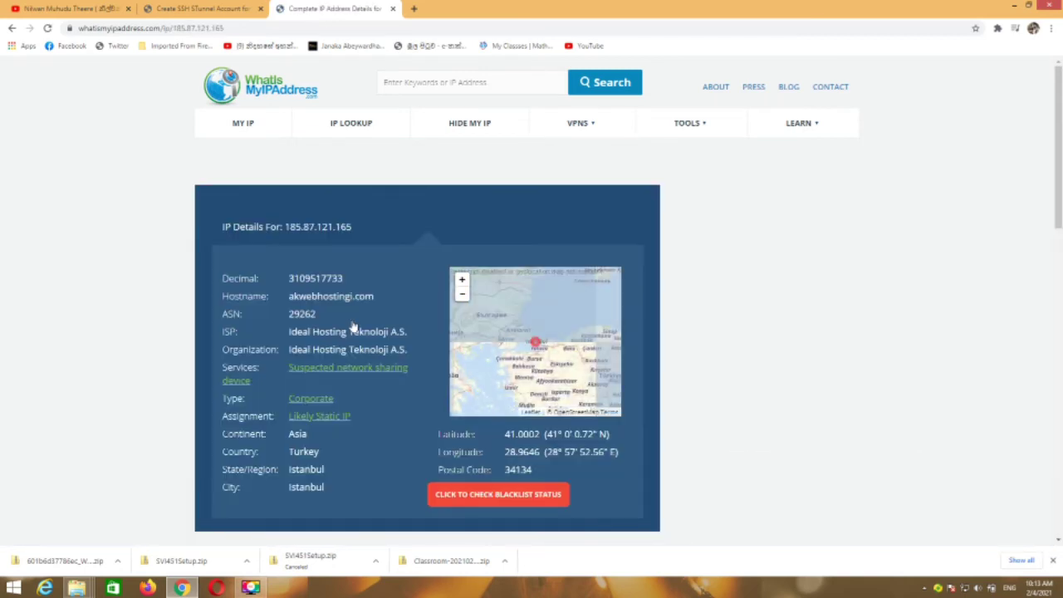
# Step: Copy the IP 185.87.121.165 and minimise the browser to the desktop
pyautogui.moveTo(285, 226); pyautogui.dragTo(352, 227)
pyautogui.click(286, 226)
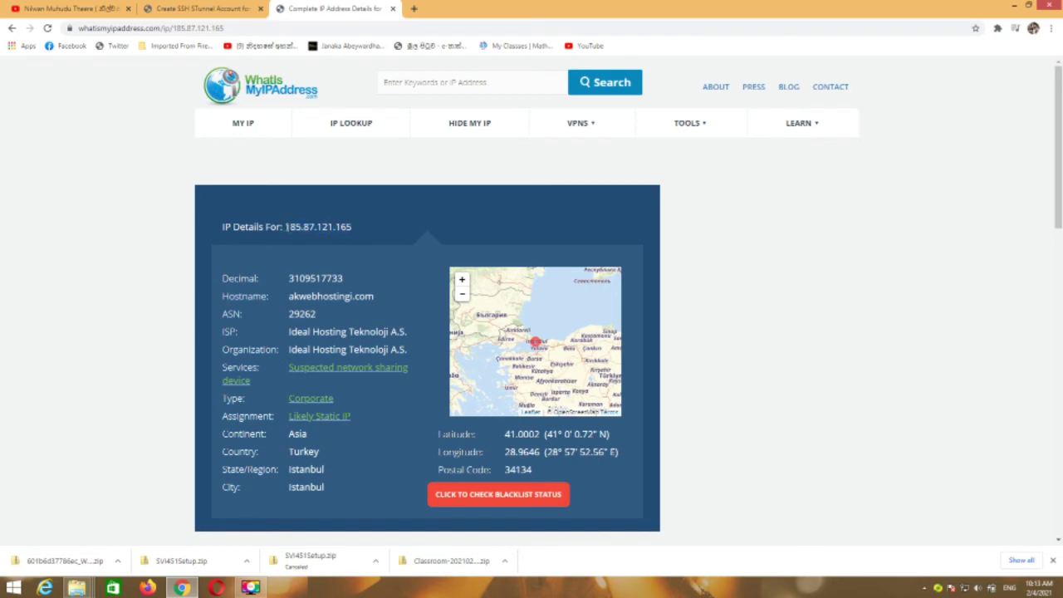
pyautogui.moveTo(286, 227); pyautogui.dragTo(370, 230)
pyautogui.rightClick(334, 224)
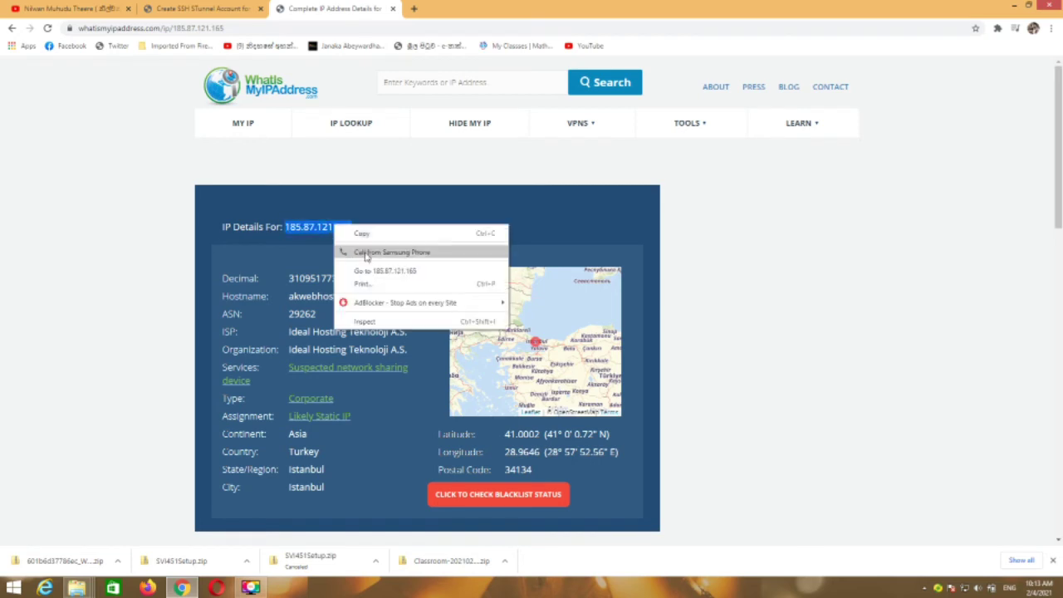
pyautogui.click(355, 235)
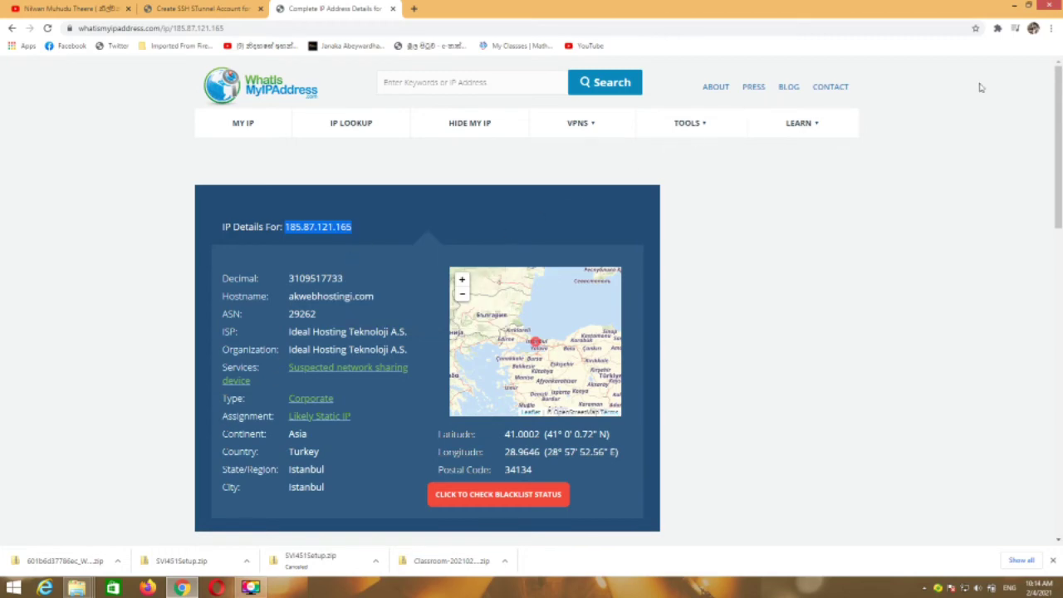
pyautogui.click(1013, 6)
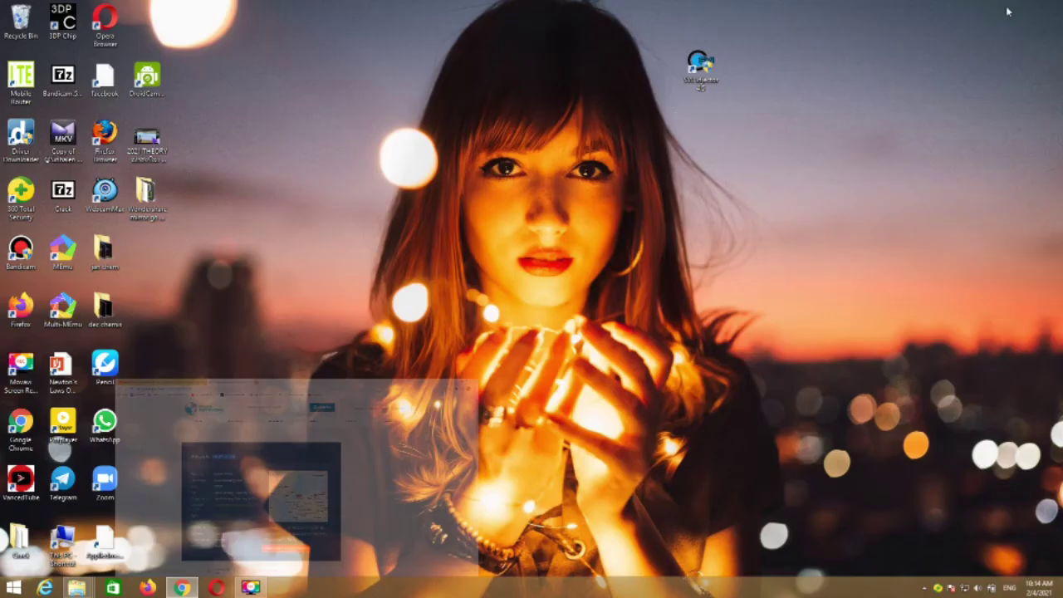
# Step: Launch SSL Injector, copy the SSH host 185.87.121.165 from its Tunnel settings, then minimise it
pyautogui.click(693, 76)
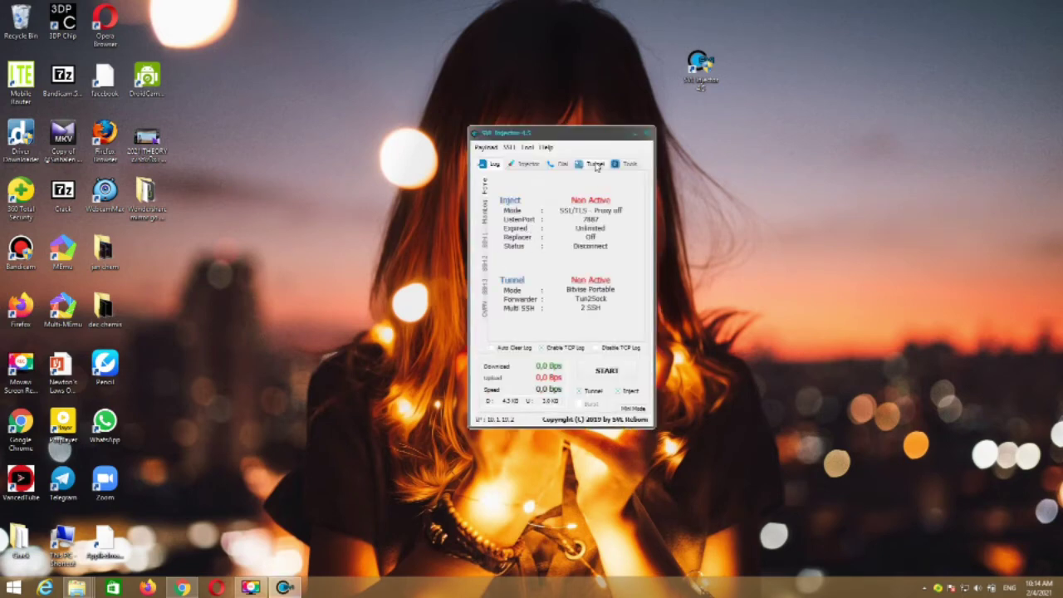
pyautogui.click(594, 165)
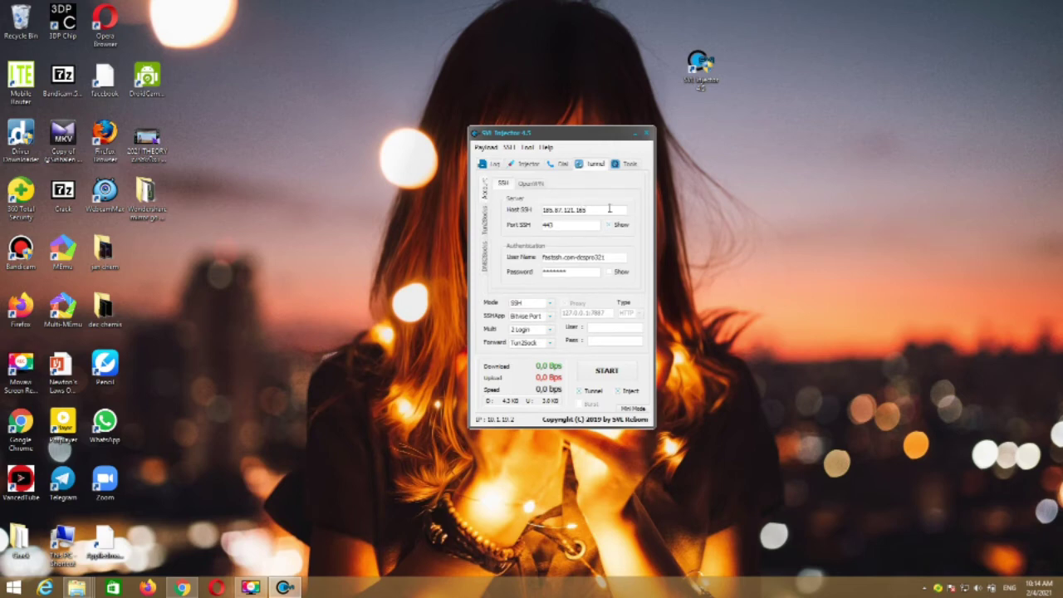
pyautogui.moveTo(592, 213); pyautogui.dragTo(533, 214)
pyautogui.rightClick(550, 211)
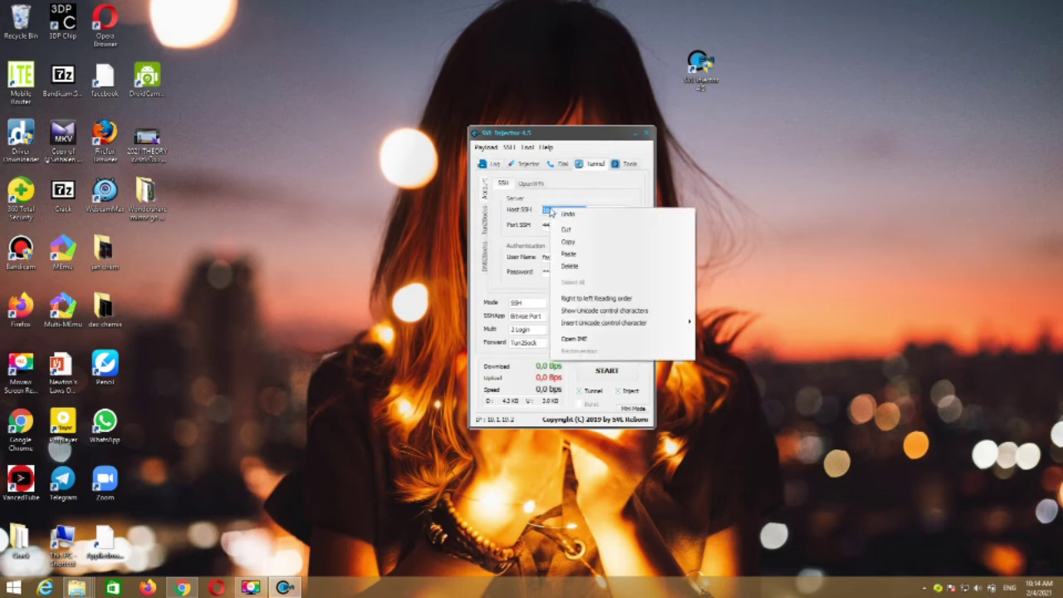
pyautogui.click(531, 221)
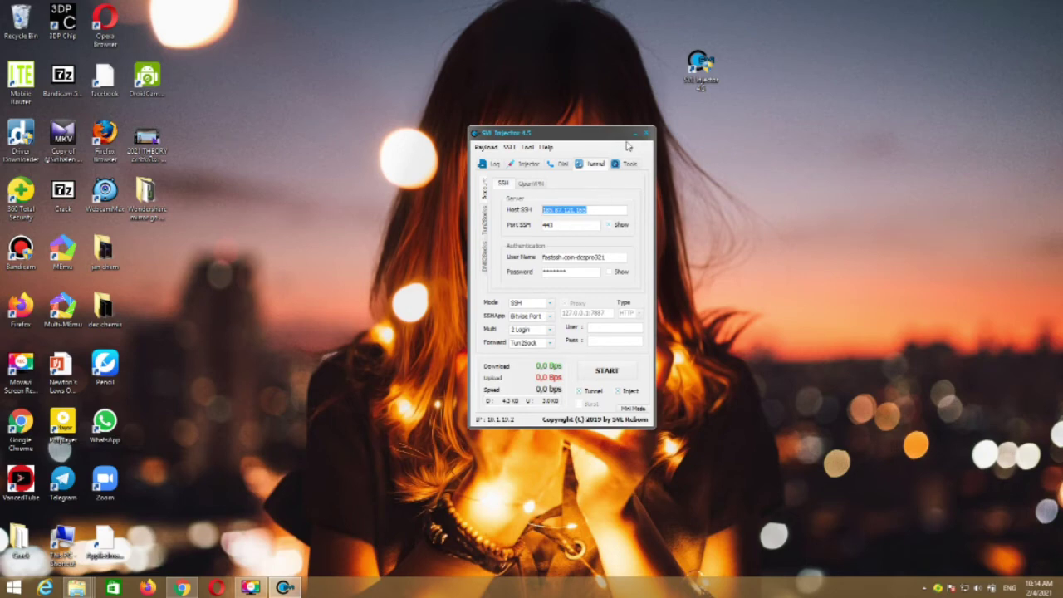
pyautogui.click(635, 135)
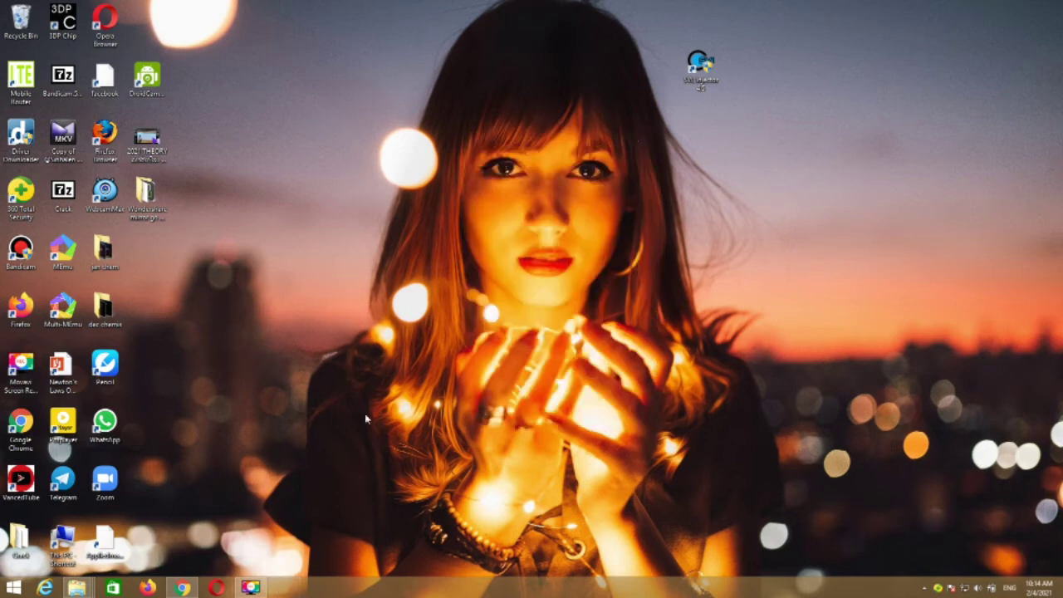
# Step: Copy the new account's SSH username from the created STunnel page, then minimise Chrome
pyautogui.click(176, 590)
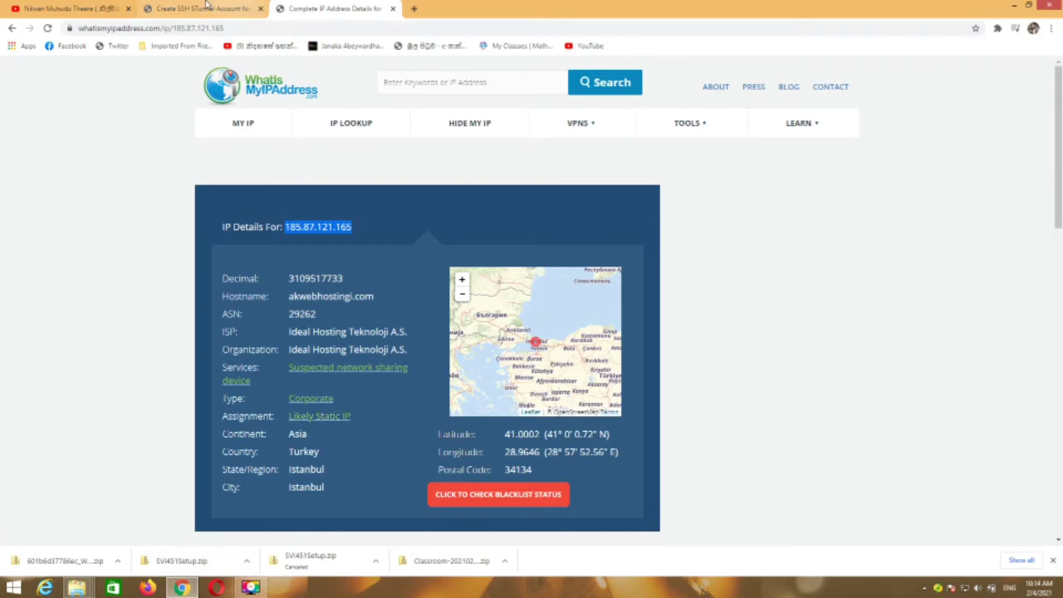
pyautogui.click(199, 8)
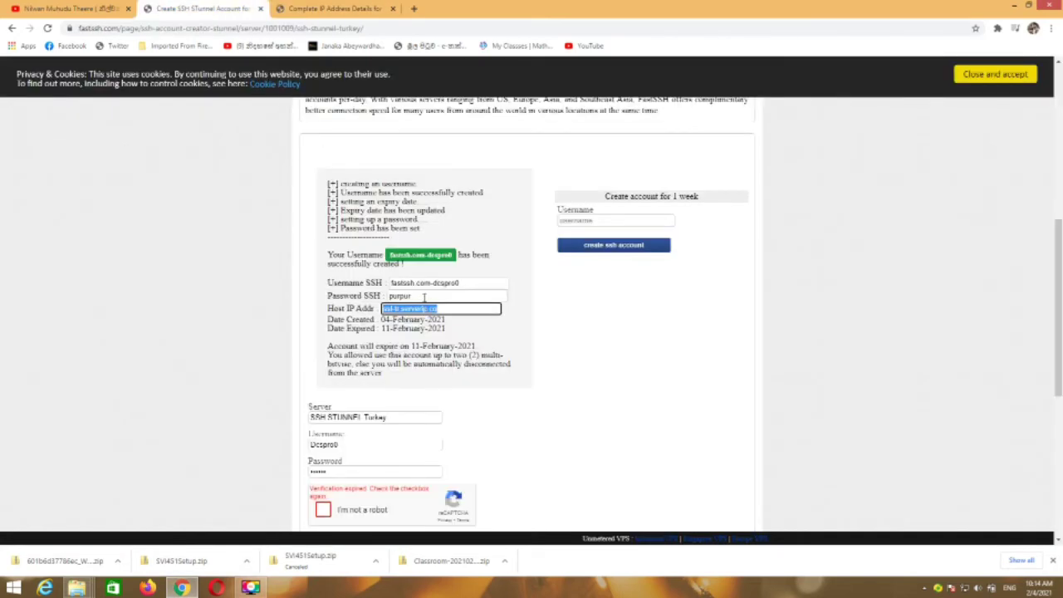
pyautogui.moveTo(466, 283); pyautogui.dragTo(385, 283)
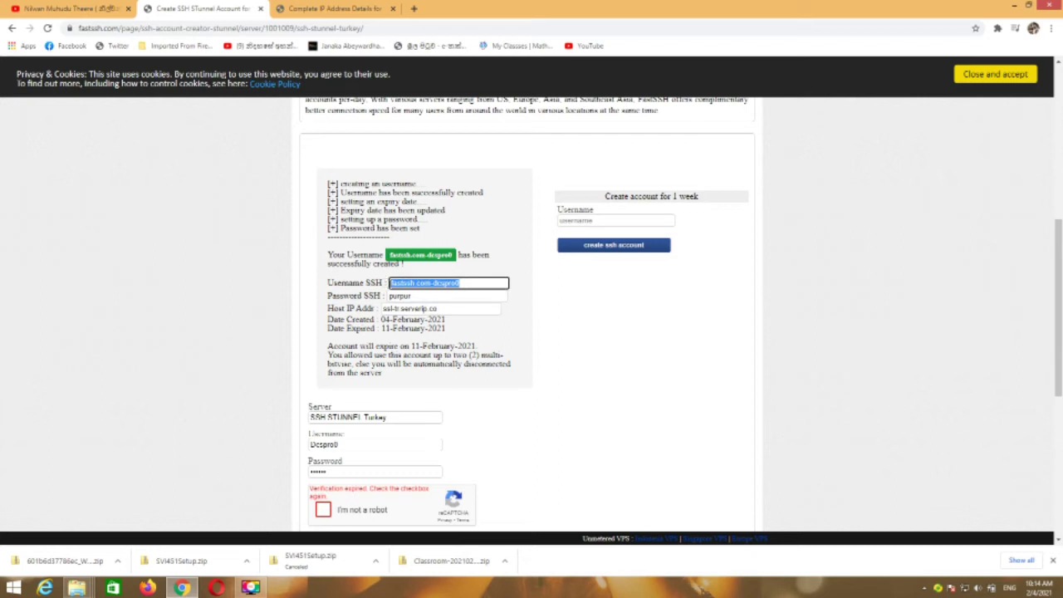
pyautogui.rightClick(387, 283)
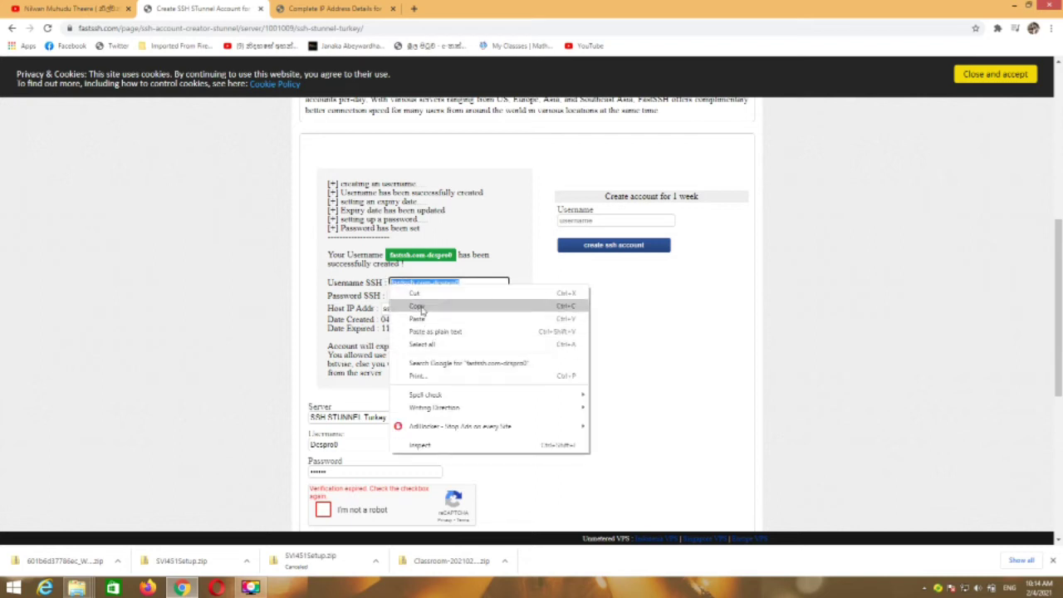
pyautogui.click(430, 306)
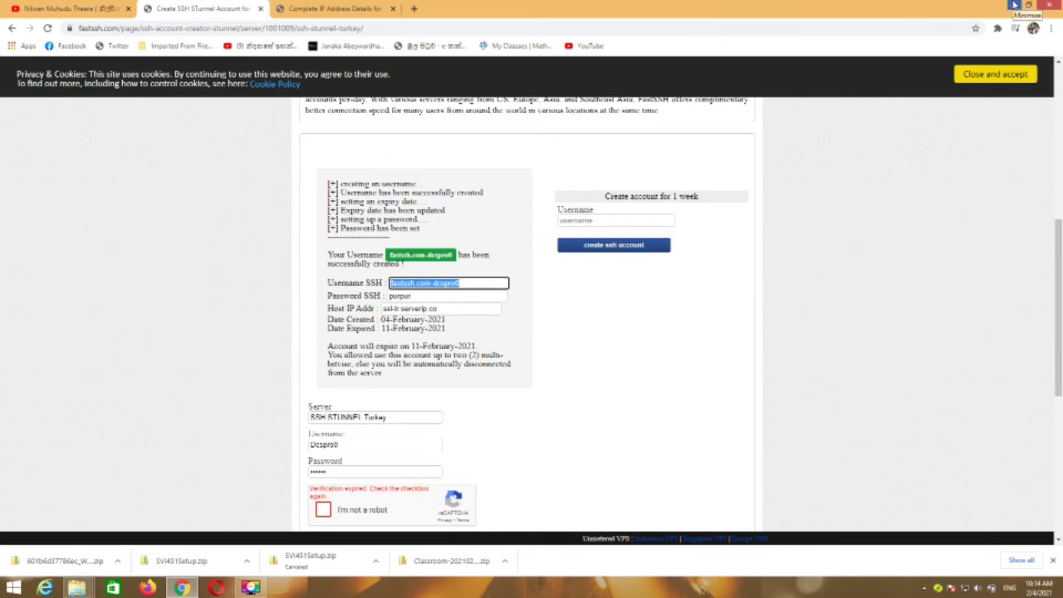
pyautogui.click(1015, 5)
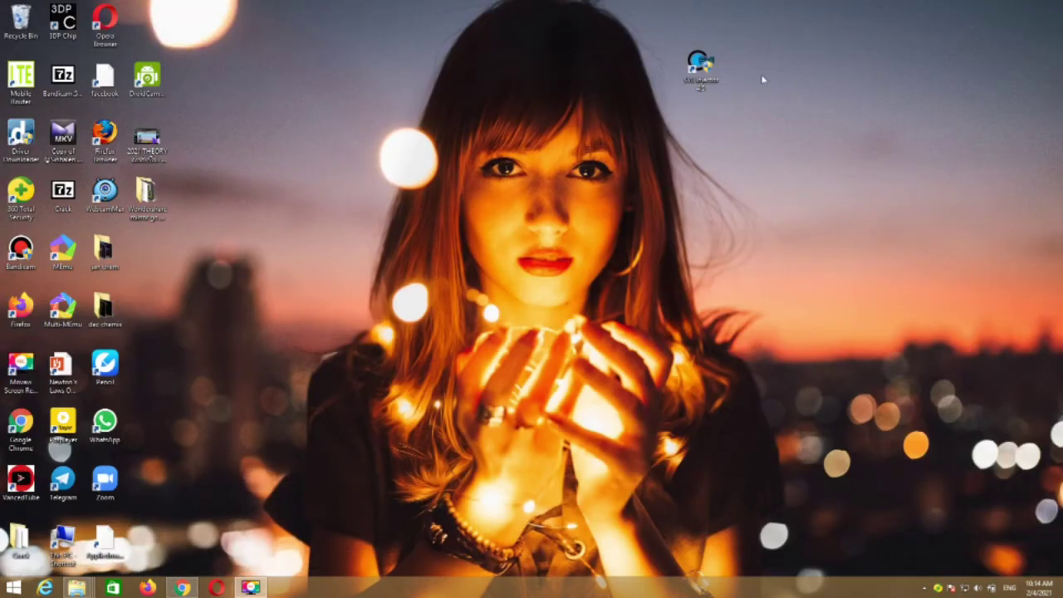
# Step: Reopen SSL Injector and keep Bitvise Port as the SSH app
pyautogui.click(715, 83)
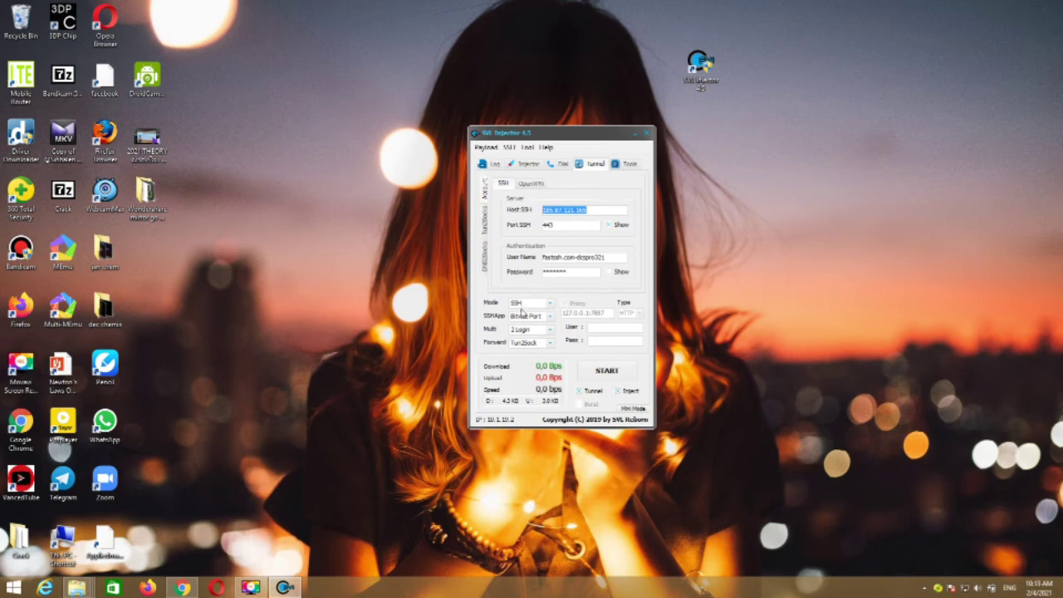
pyautogui.click(539, 304)
pyautogui.click(532, 318)
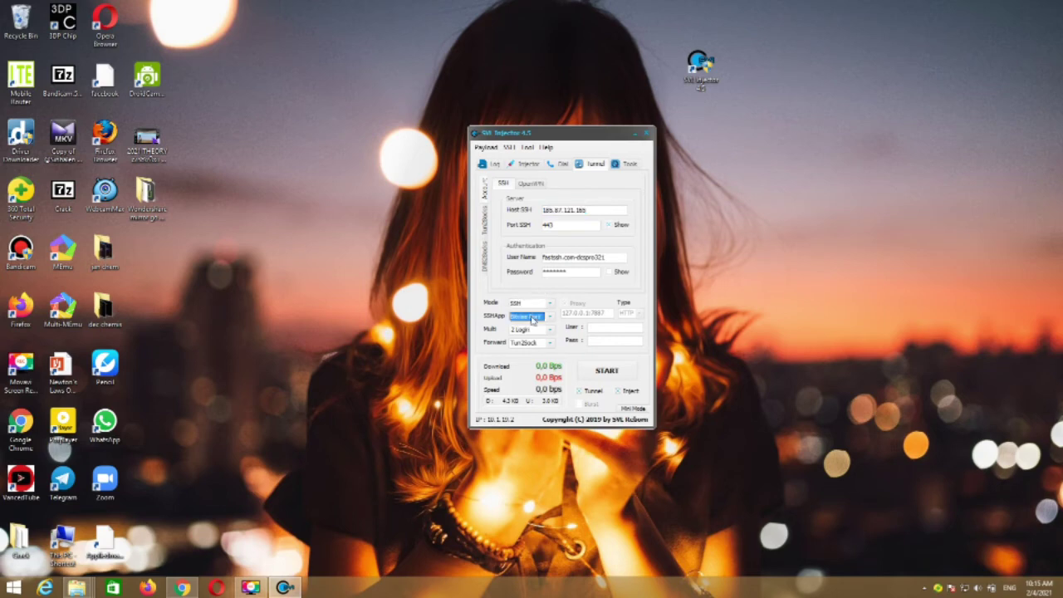
pyautogui.click(532, 318)
pyautogui.click(532, 319)
pyautogui.click(532, 318)
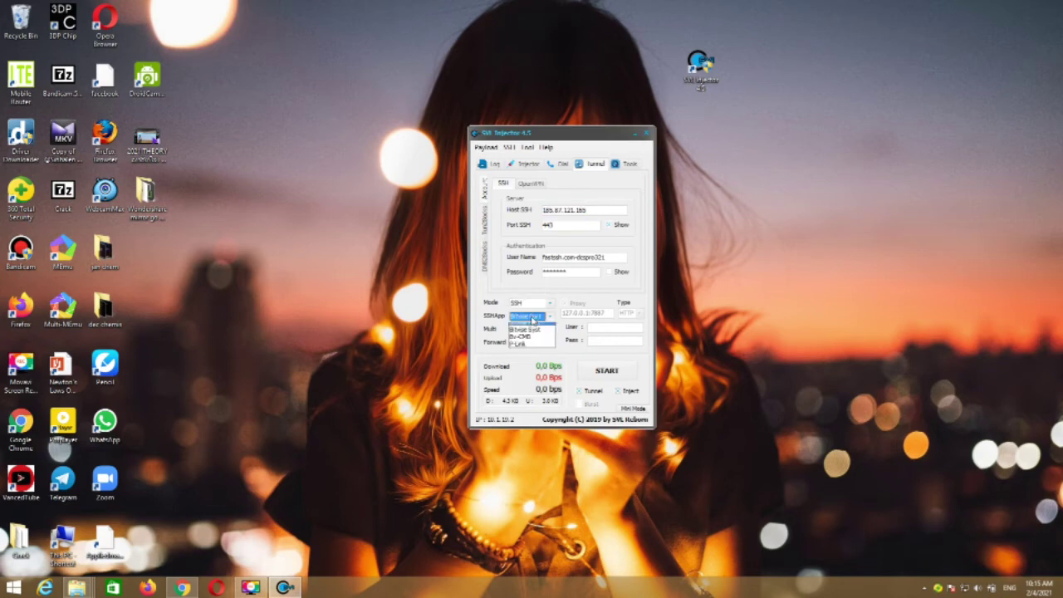
pyautogui.click(532, 330)
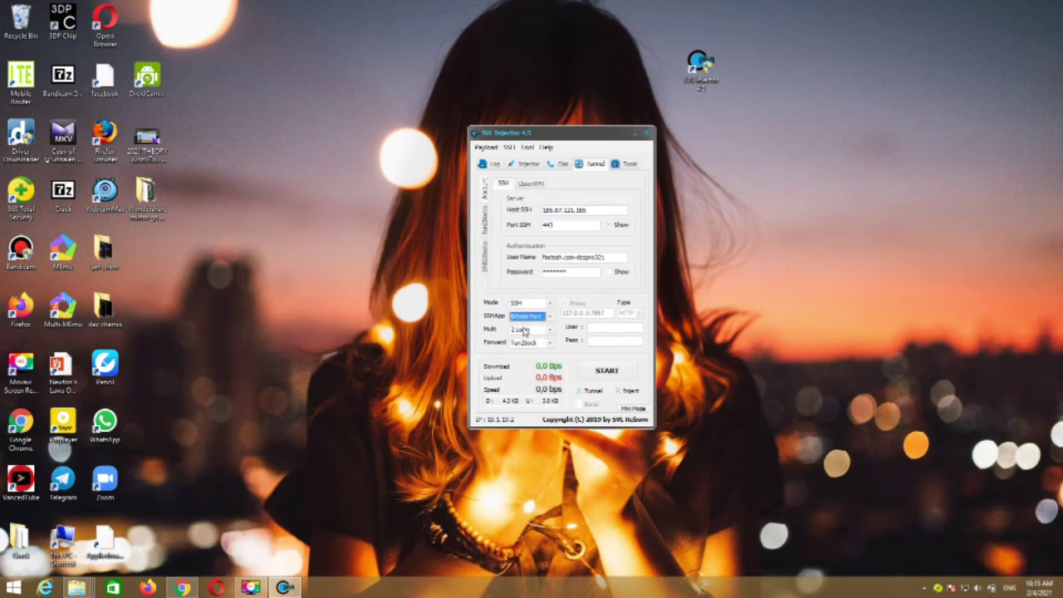
# Step: Keep Multi at 2 Login and Forward at Tun2Sock
pyautogui.click(525, 330)
pyautogui.click(524, 331)
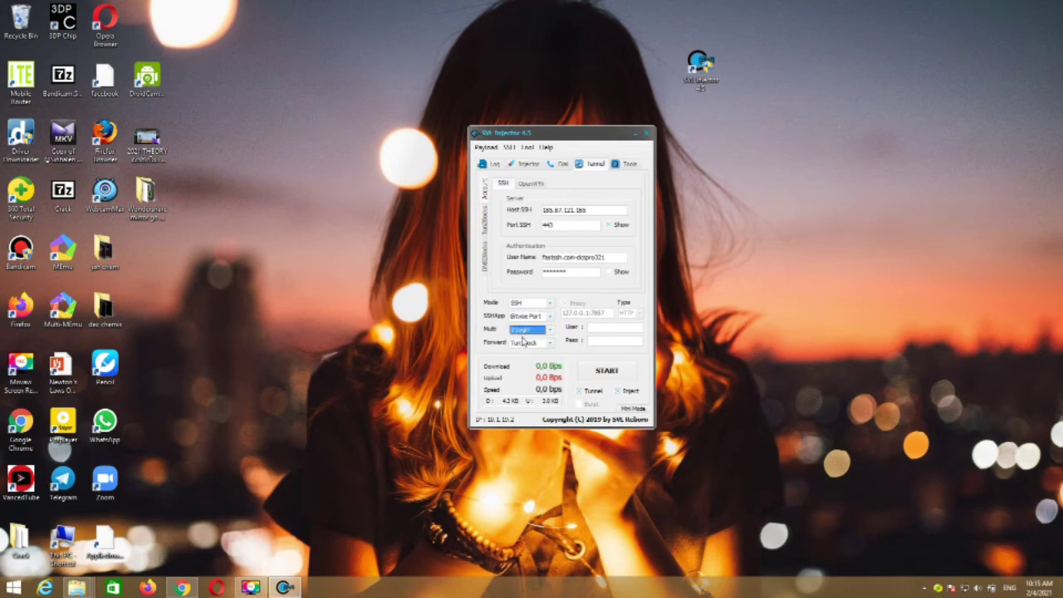
pyautogui.click(526, 343)
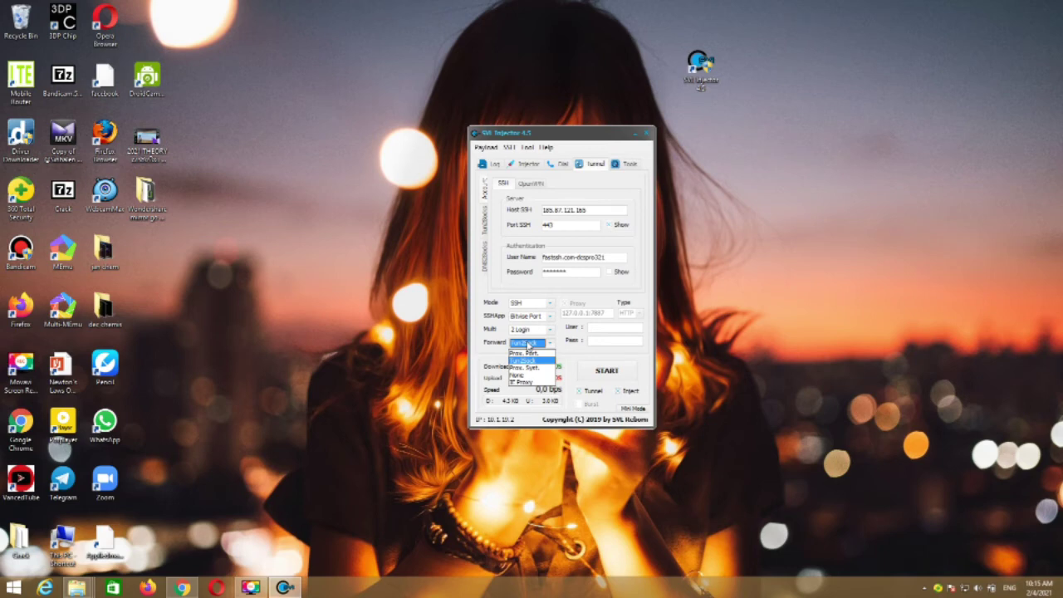
pyautogui.click(514, 359)
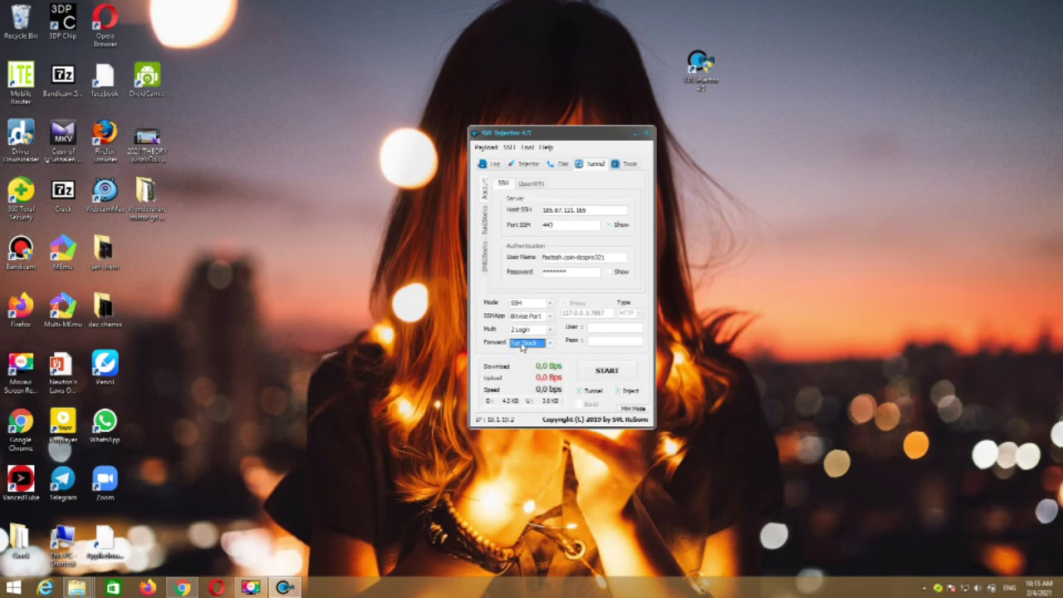
pyautogui.click(522, 347)
pyautogui.click(516, 358)
pyautogui.click(516, 165)
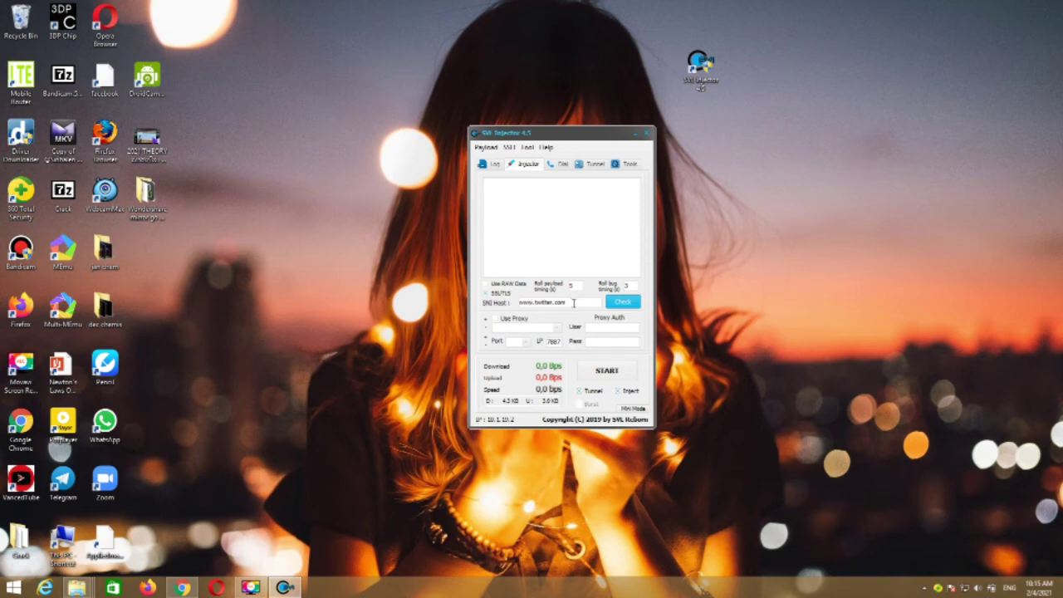
pyautogui.moveTo(573, 303); pyautogui.dragTo(520, 302)
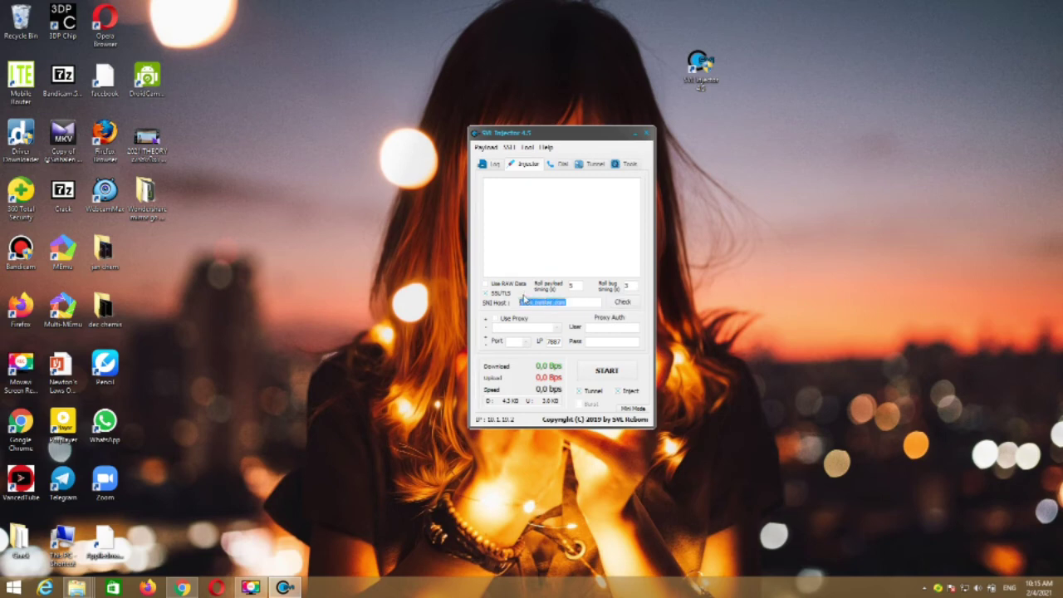
pyautogui.click(582, 305)
pyautogui.click(611, 376)
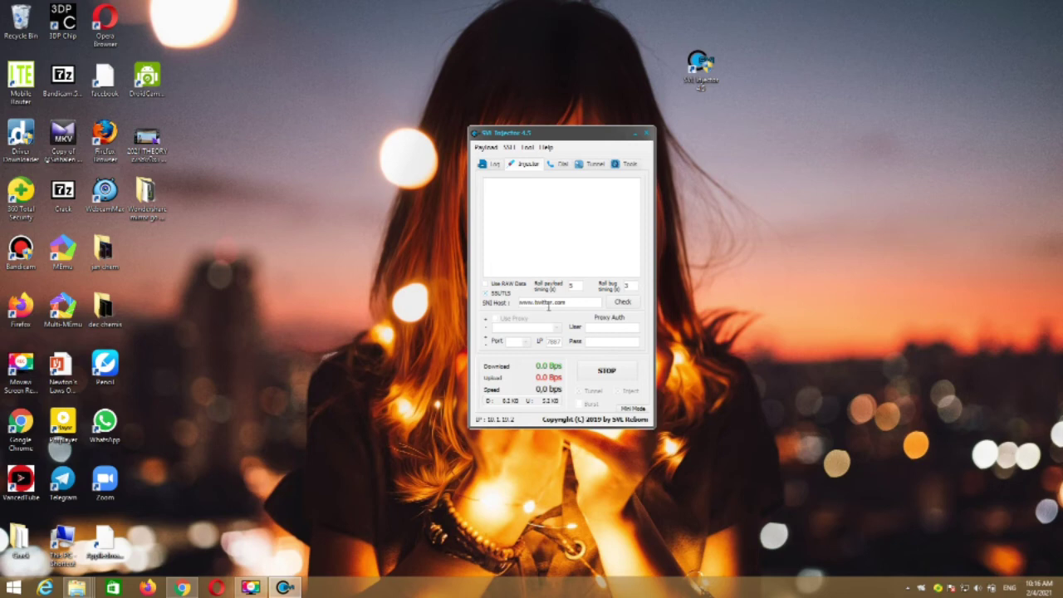
# Step: Check the log shows Inject and Tunnel Active and Connected on port 7887, then hide SSL Injector
pyautogui.click(492, 166)
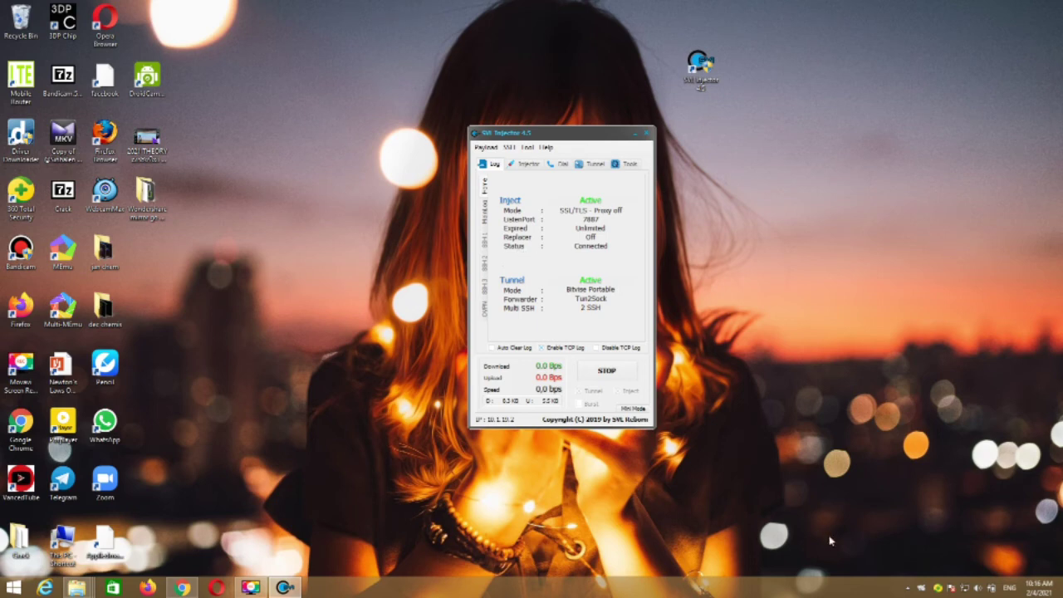
pyautogui.click(1028, 574)
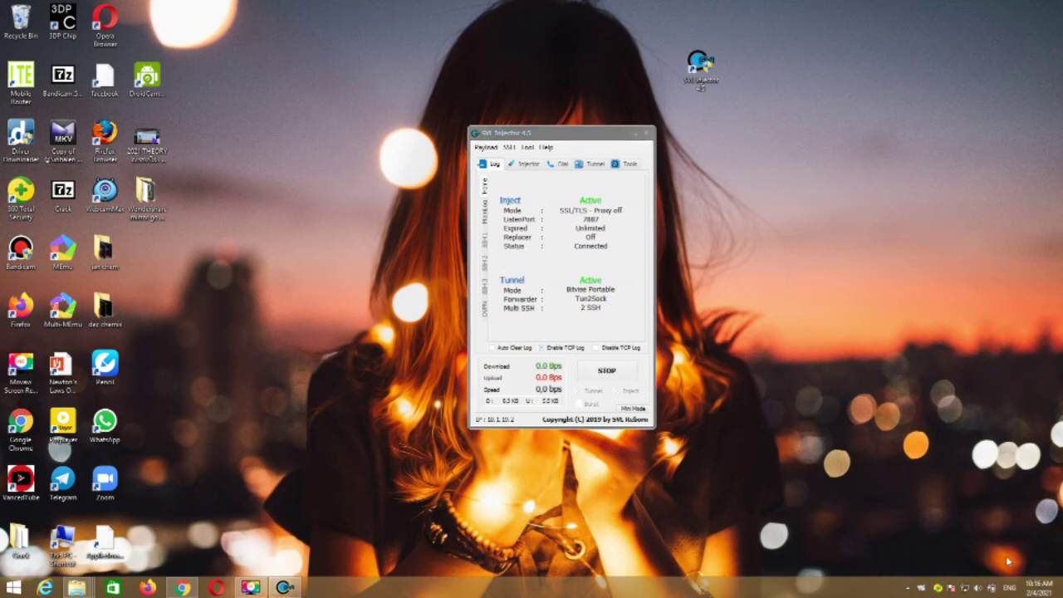
pyautogui.click(646, 133)
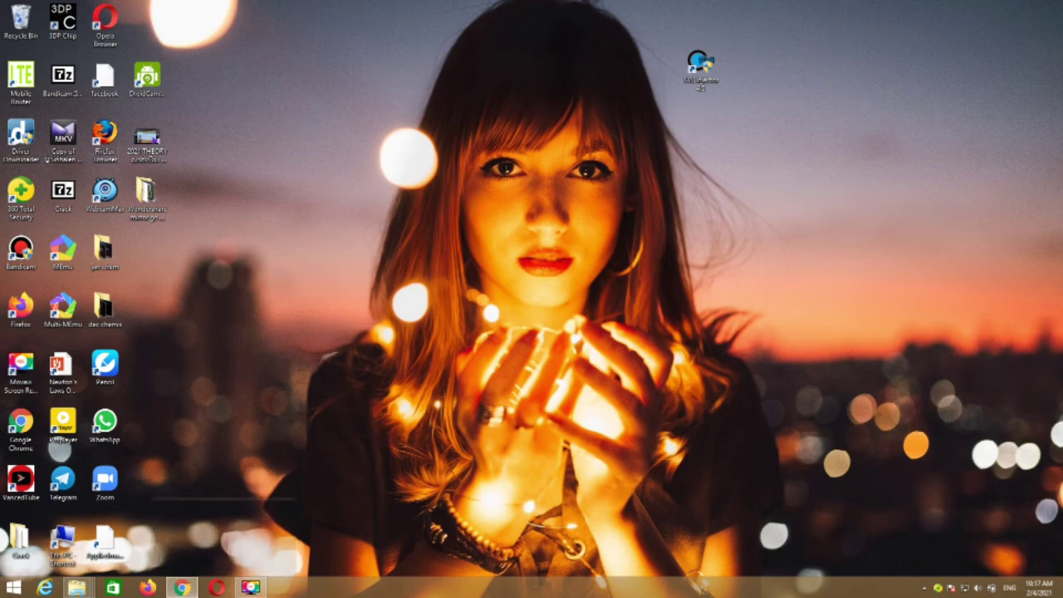
# Step: Bring Chrome back and switch to the Nilwan Muhudu Theere YouTube video page
pyautogui.click(182, 588)
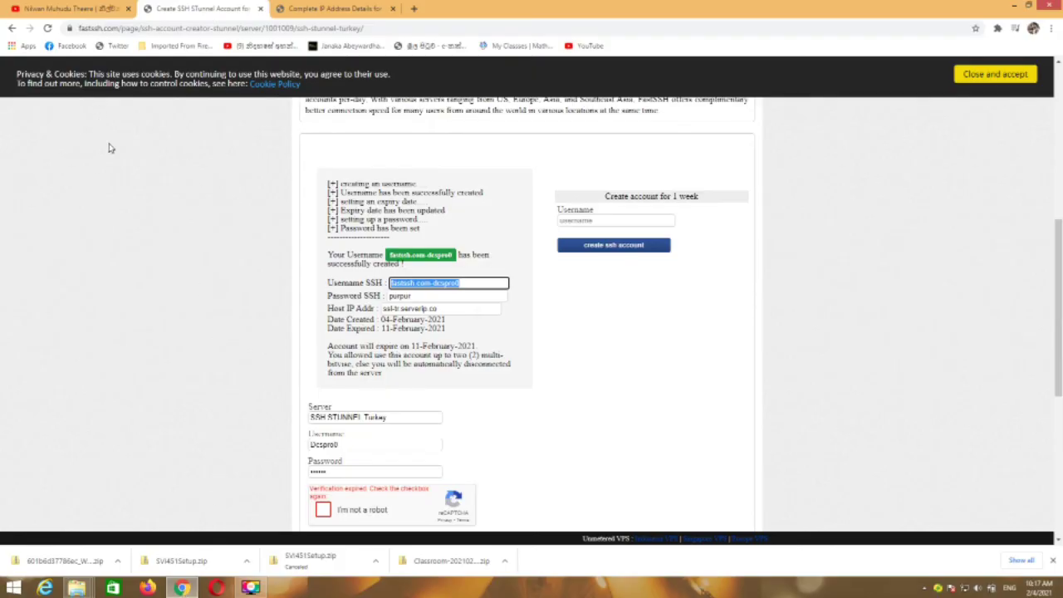
pyautogui.click(60, 8)
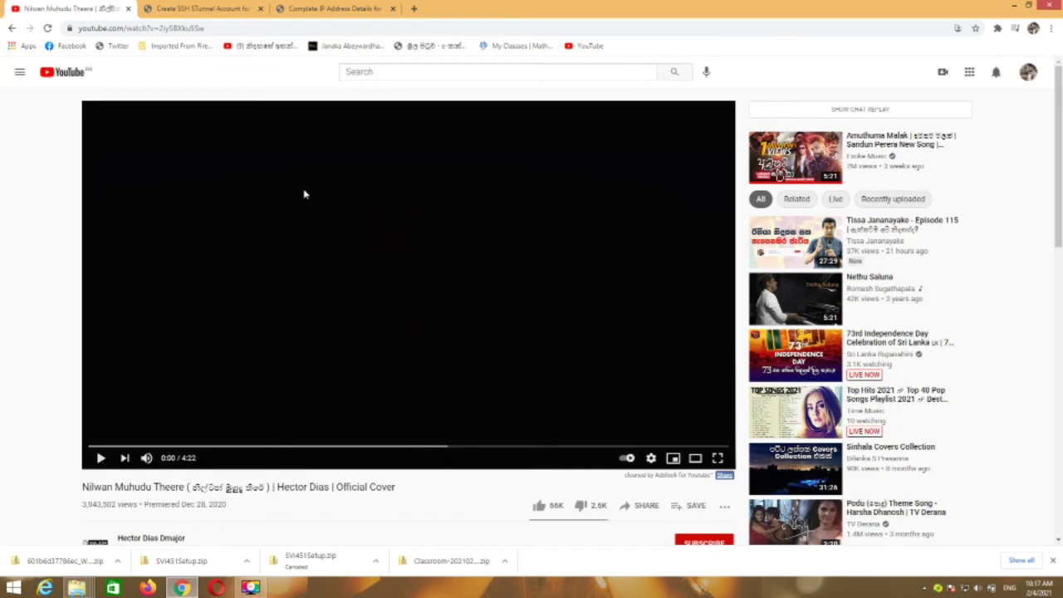
pyautogui.scroll(-3, 173, 265)
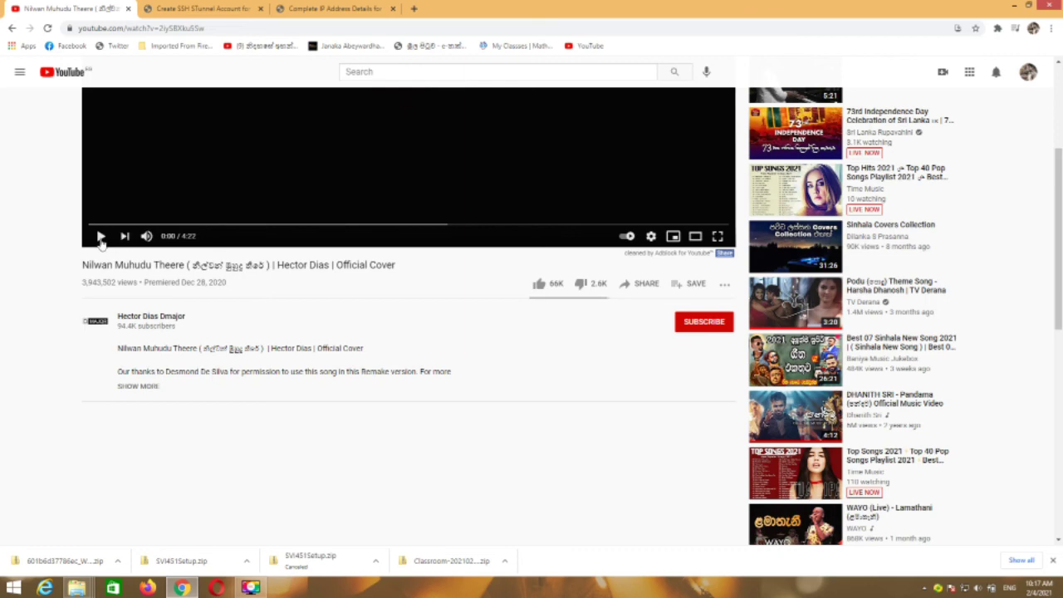
pyautogui.scroll(3, 100, 239)
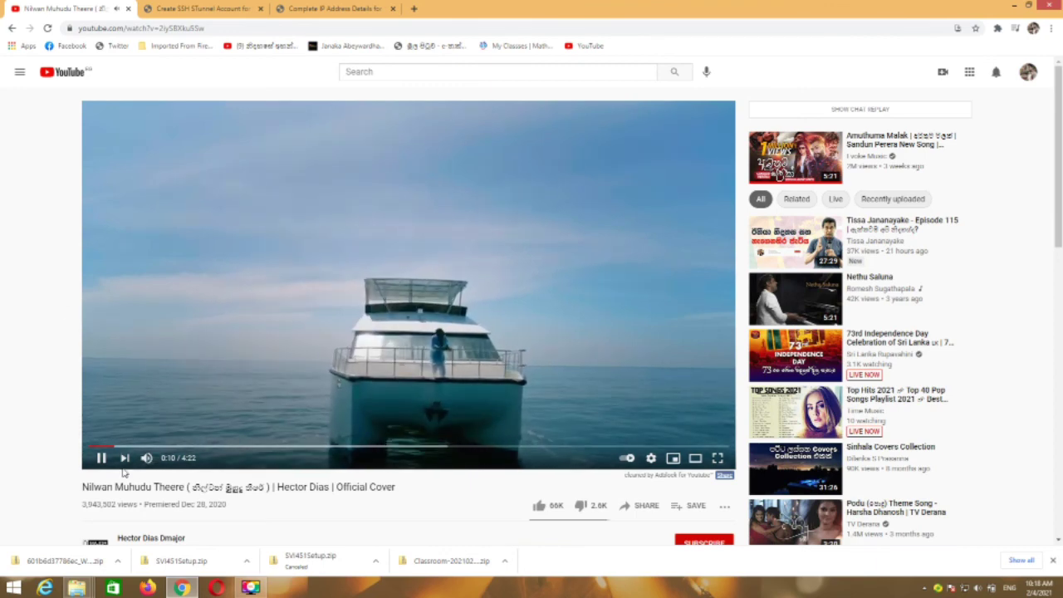
# Step: Turn the video's volume down, pause it at 0:26, and minimise Chrome
pyautogui.moveTo(148, 459)
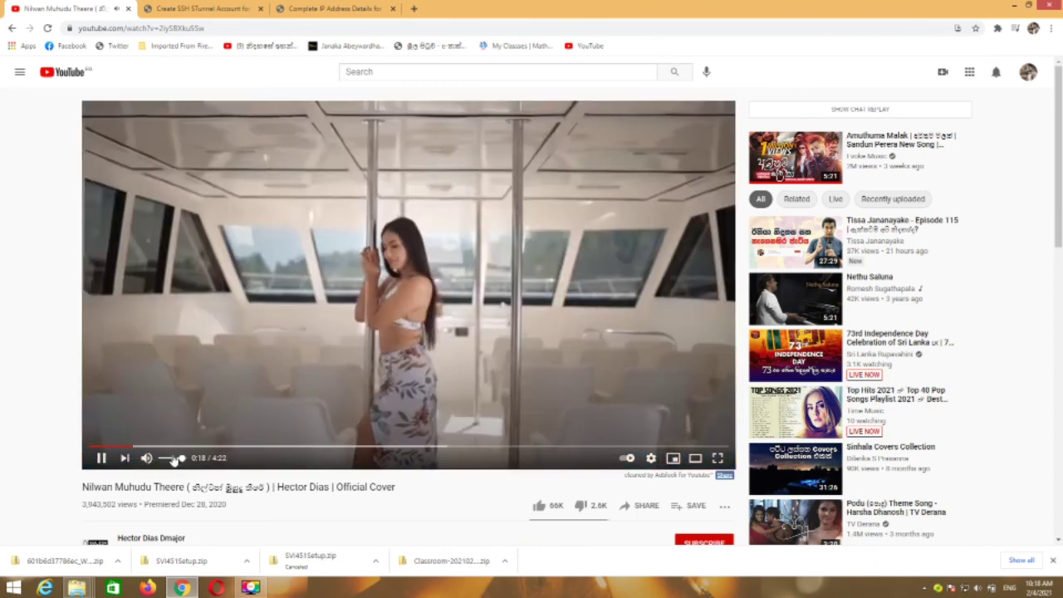
pyautogui.moveTo(173, 462); pyautogui.dragTo(169, 461)
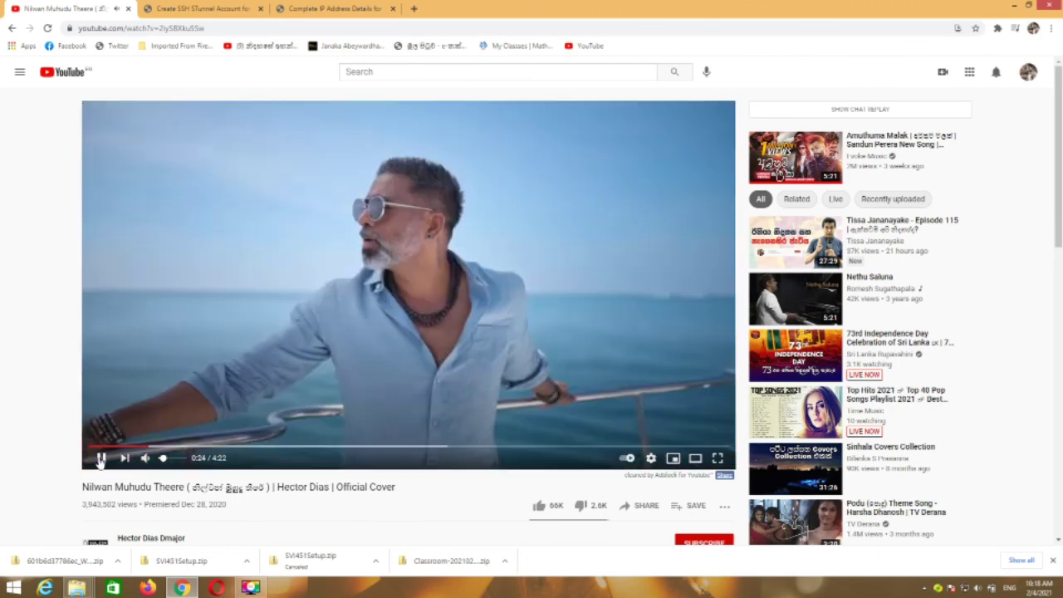
pyautogui.click(530, 318)
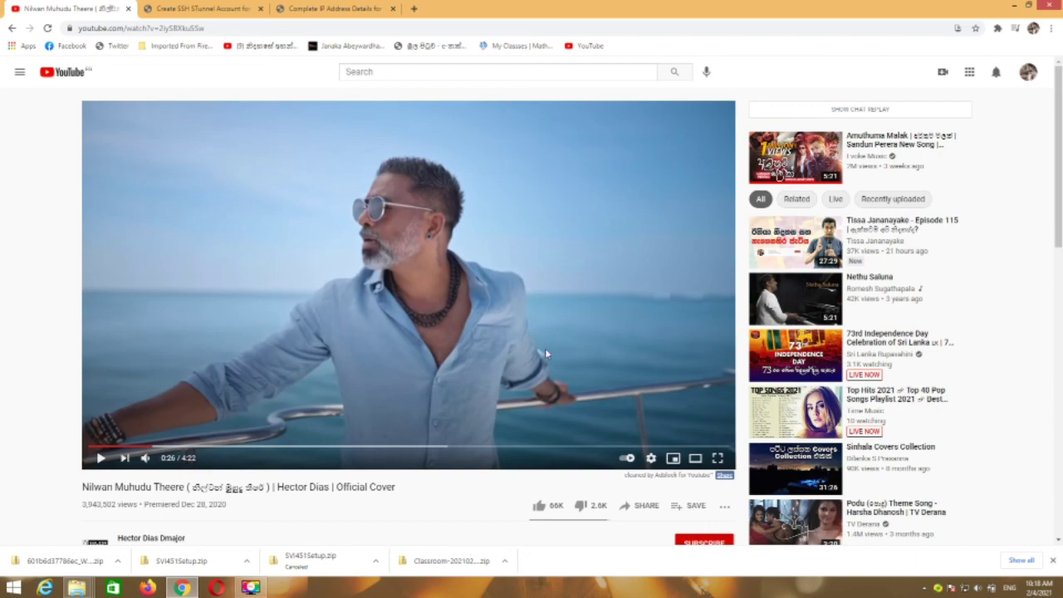
pyautogui.click(1011, 5)
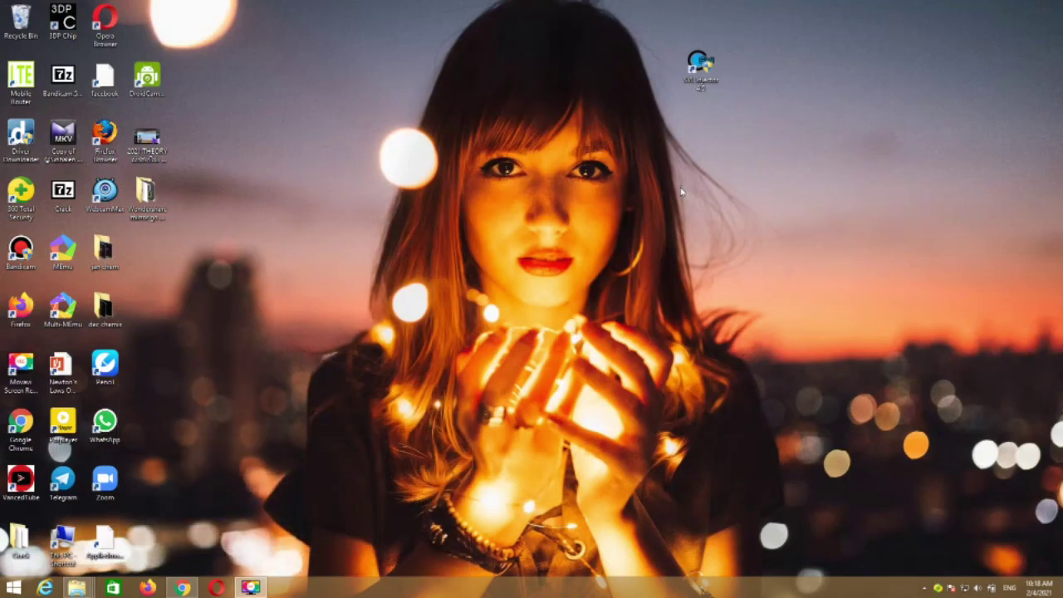